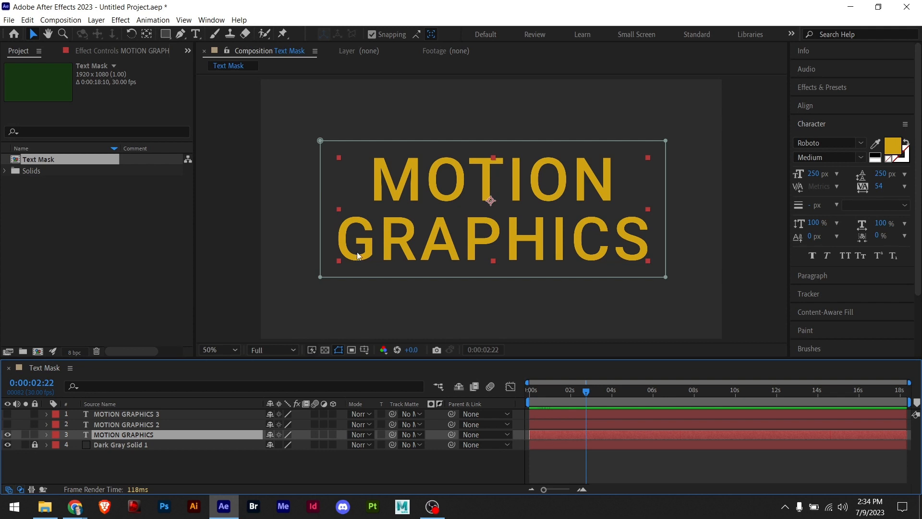
Step: Hide the MOTION GRAPHICS layer, show only MOTION GRAPHICS 2 above the background, and preview its reveal from the start
click(7, 435)
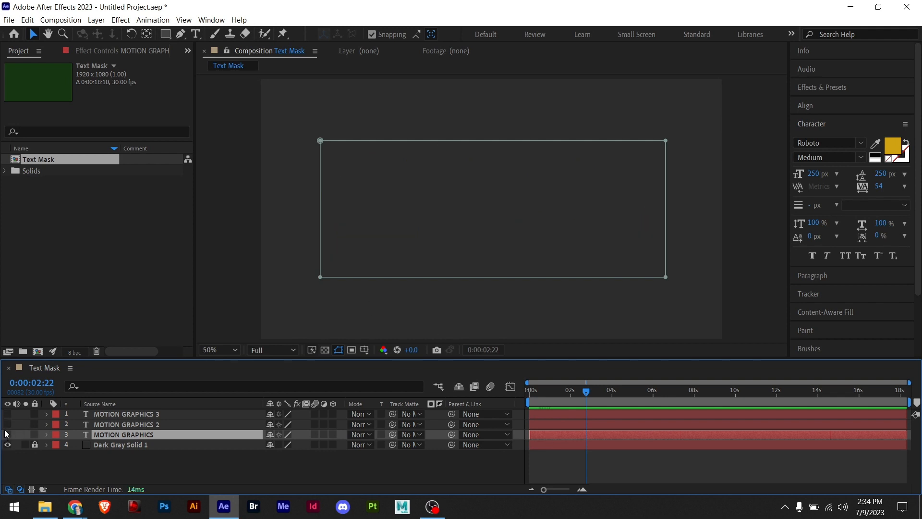
key(F2)
click(8, 424)
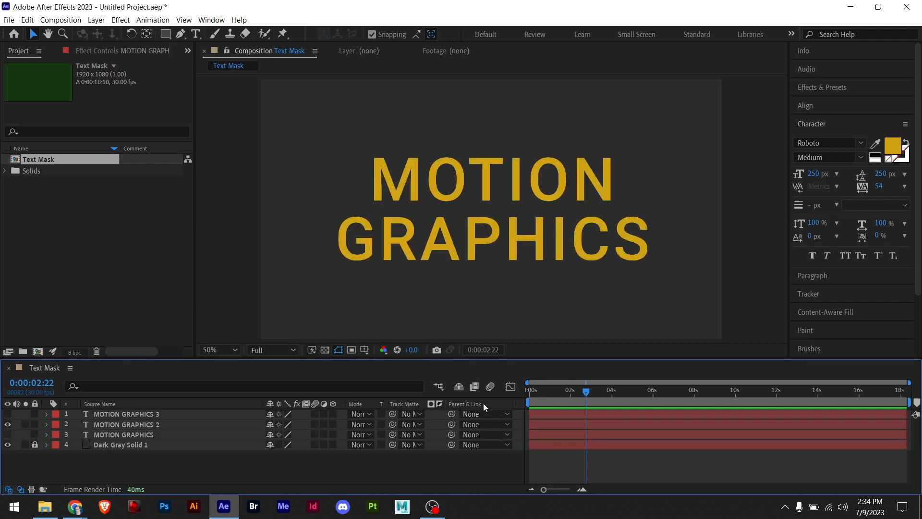
key(Home)
key(space)
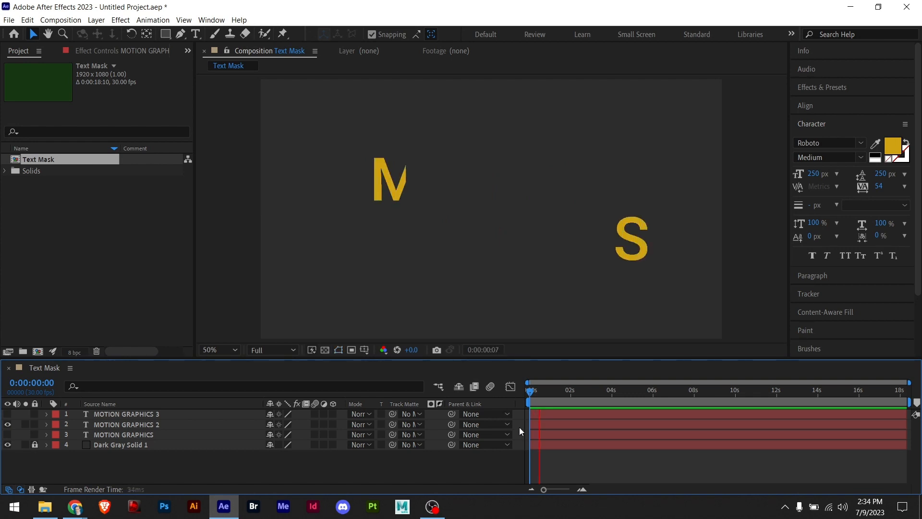
click(550, 427)
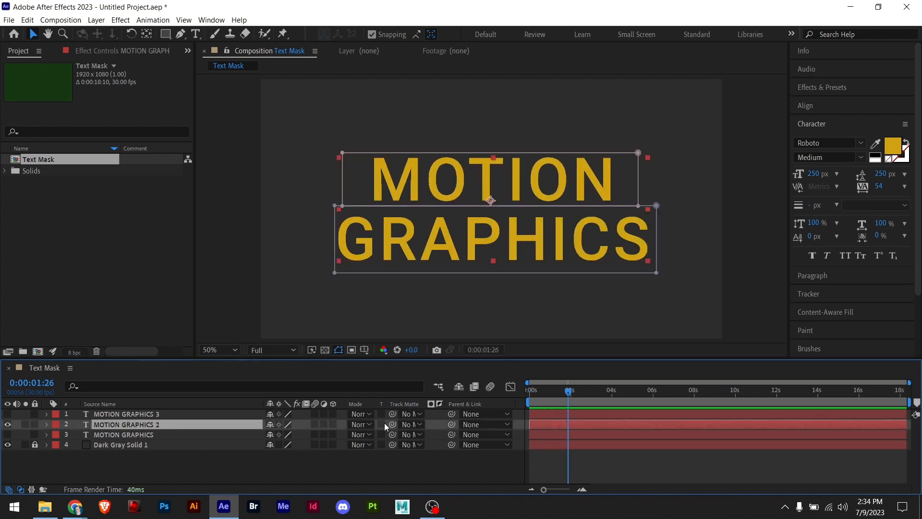
Step: Hide MOTION GRAPHICS 2, show MOTION GRAPHICS 3 instead, and preview its multi-mask reveal from the start
click(8, 425)
click(20, 426)
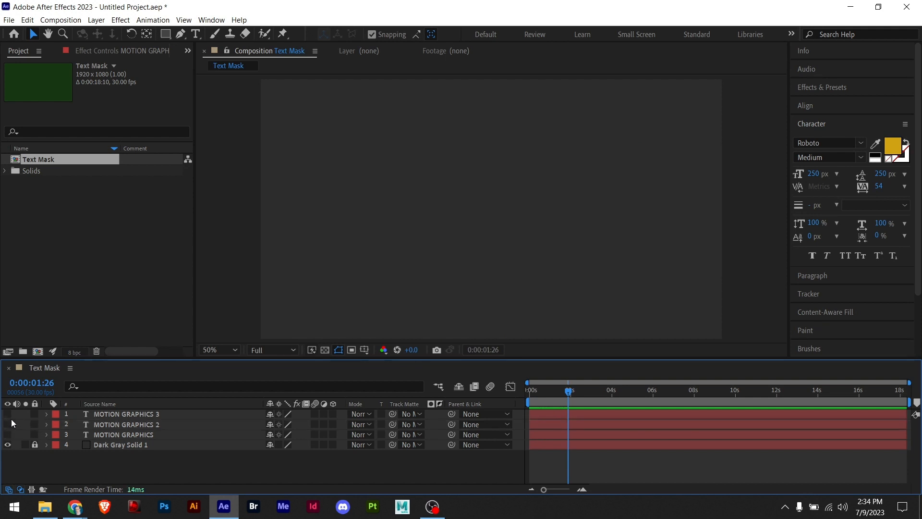
click(8, 414)
click(547, 414)
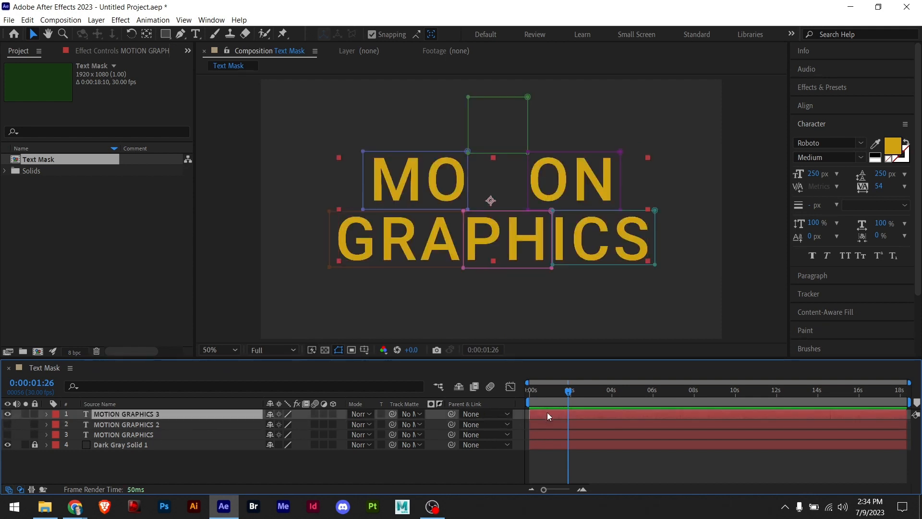
drag(568, 392, 510, 390)
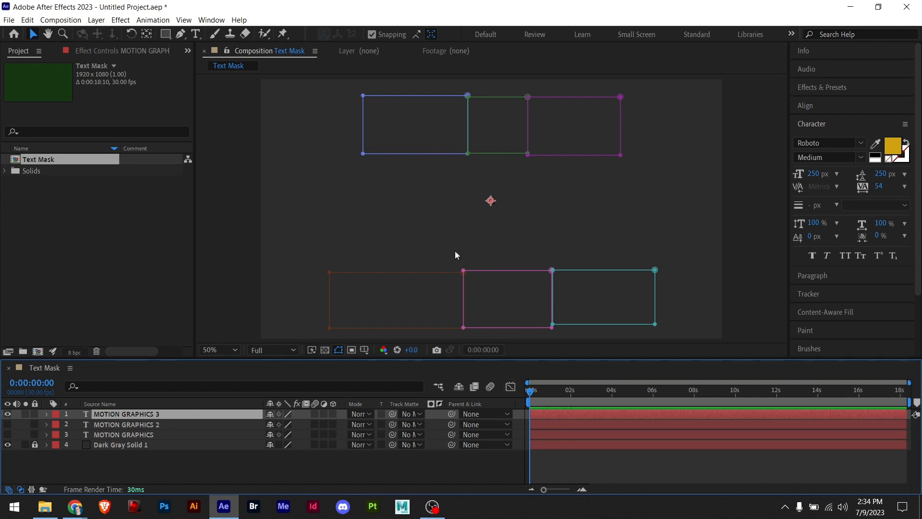
key(space)
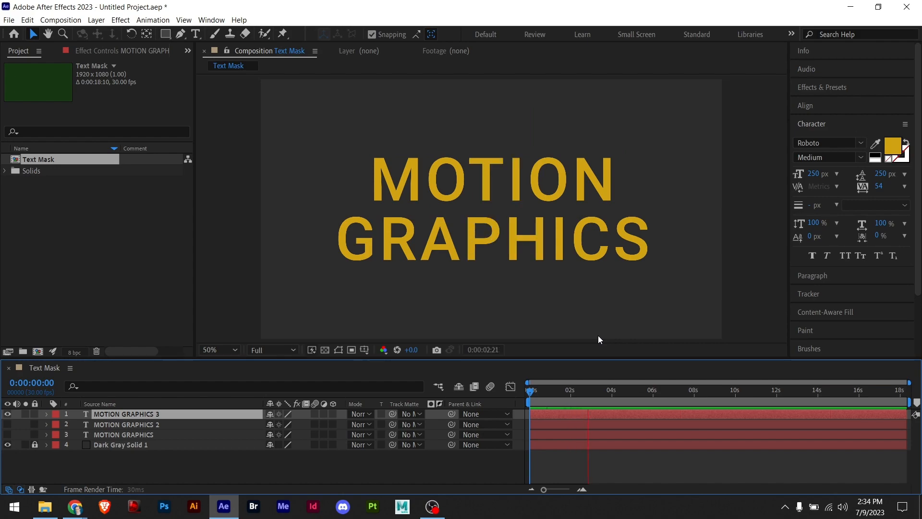
key(space)
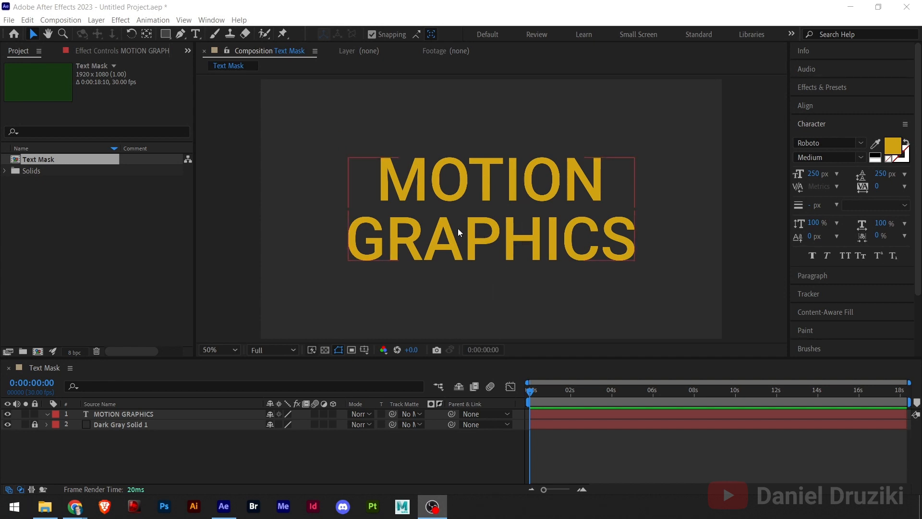
Step: Set the tracking of the MOTION GRAPHICS text to 54
click(372, 198)
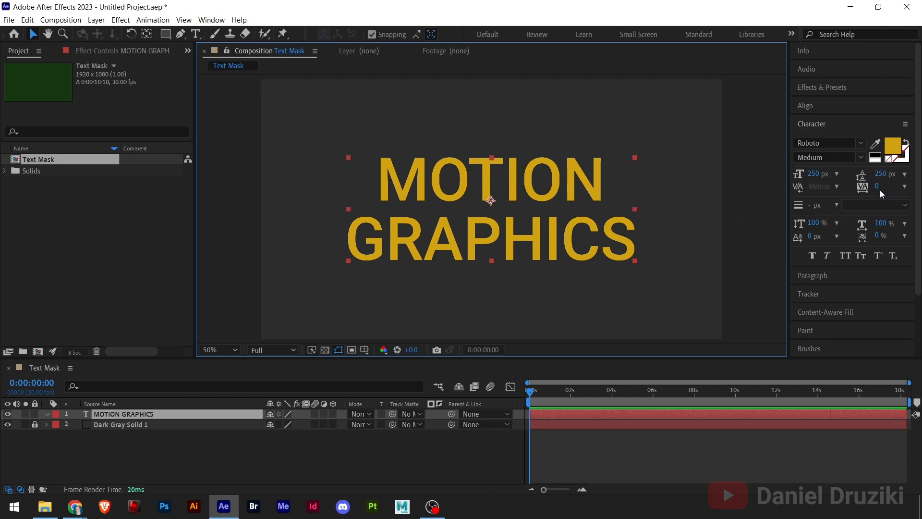
drag(877, 186, 916, 190)
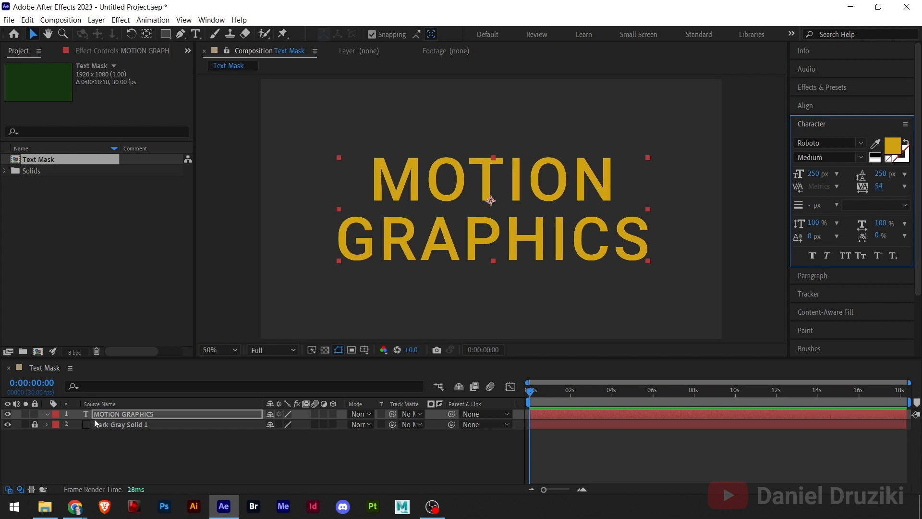
Step: Duplicate the MOTION GRAPHICS text layer and hide the copy
click(110, 413)
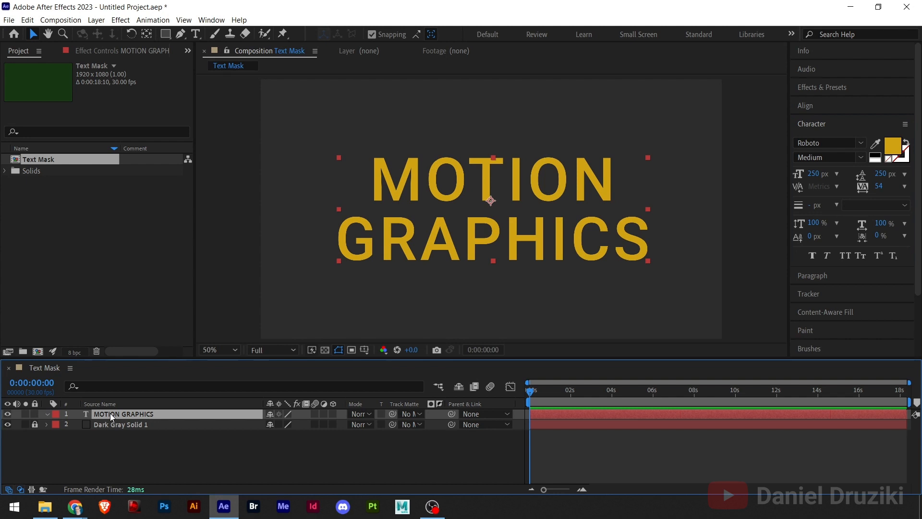
key(ctrl+d)
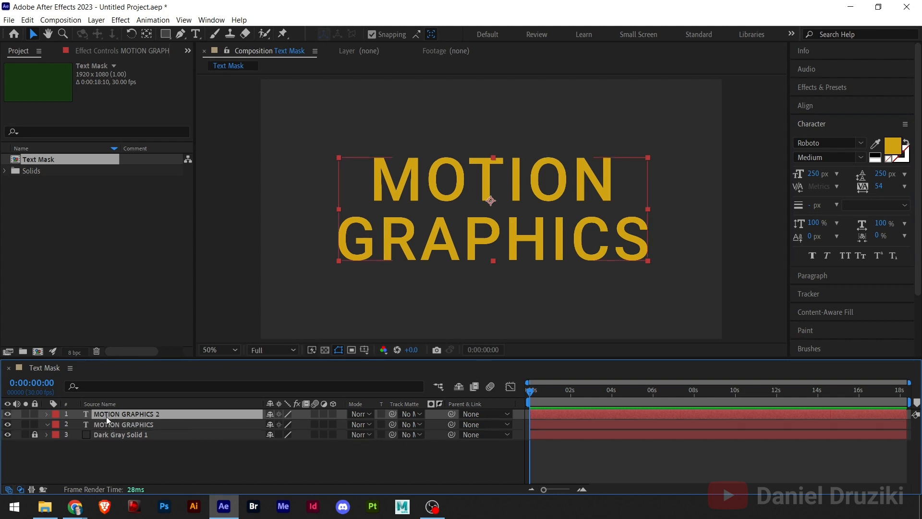
click(7, 415)
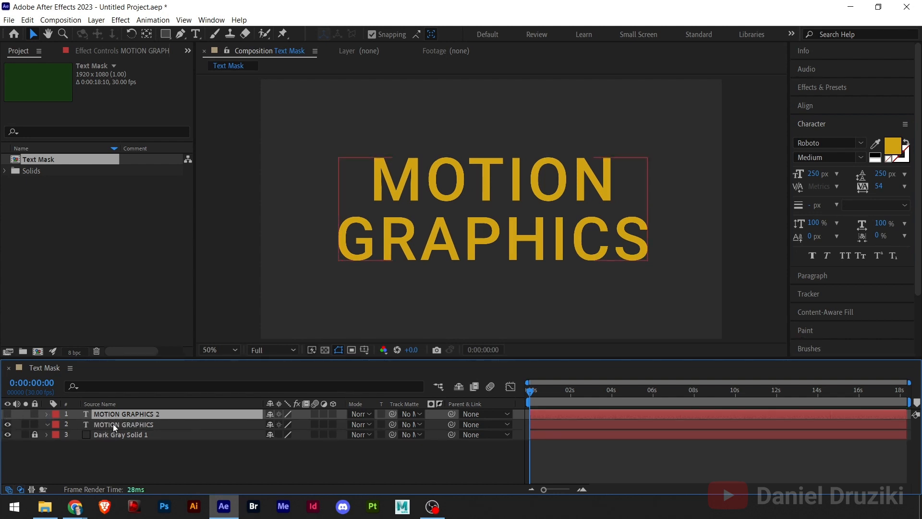
Step: Add a new mask to the original MOTION GRAPHICS layer and set a Mask Path keyframe at 0:00
click(96, 425)
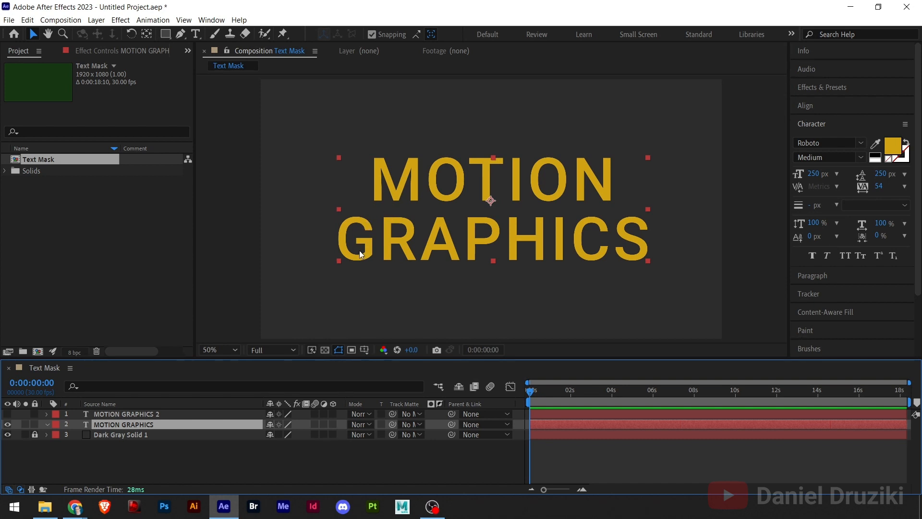
right_click(111, 427)
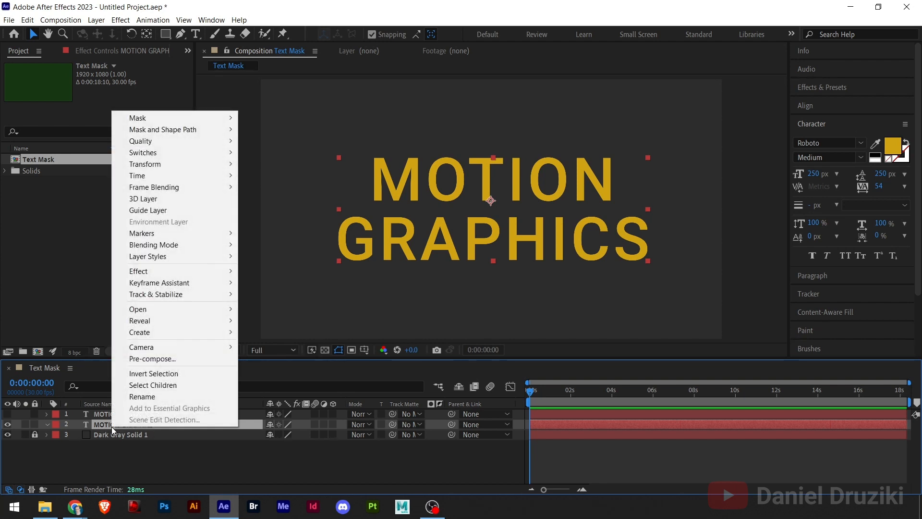
mouse_move(179, 120)
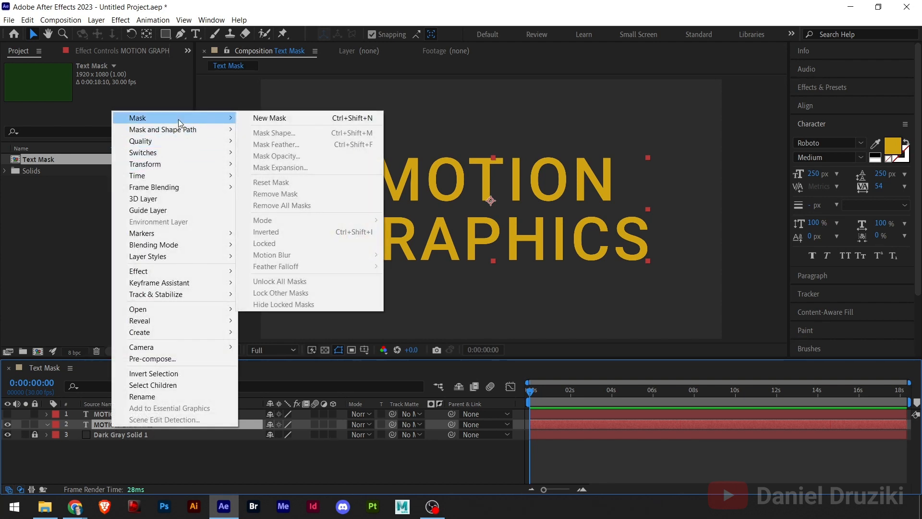
click(263, 118)
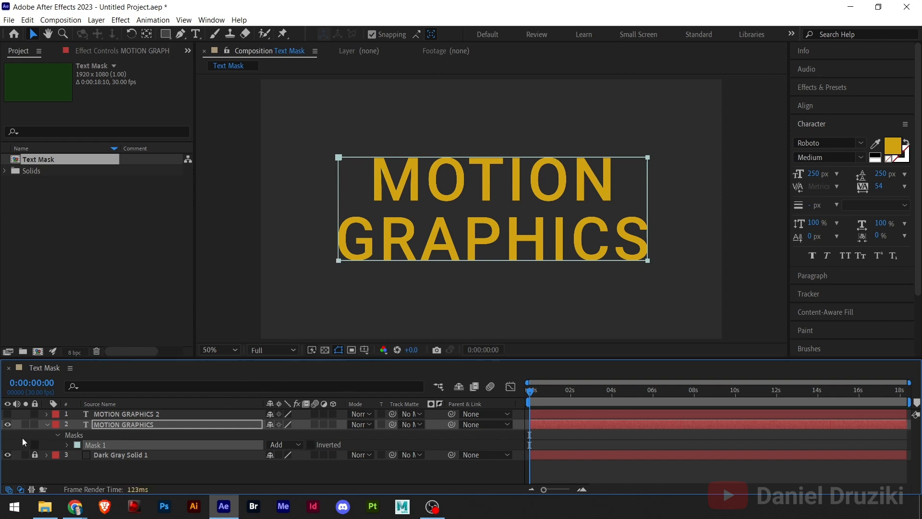
click(47, 427)
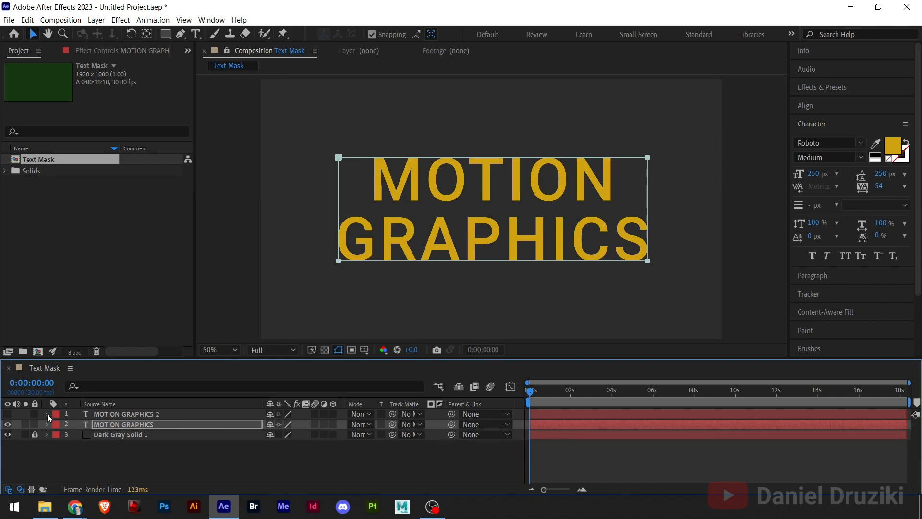
key(m)
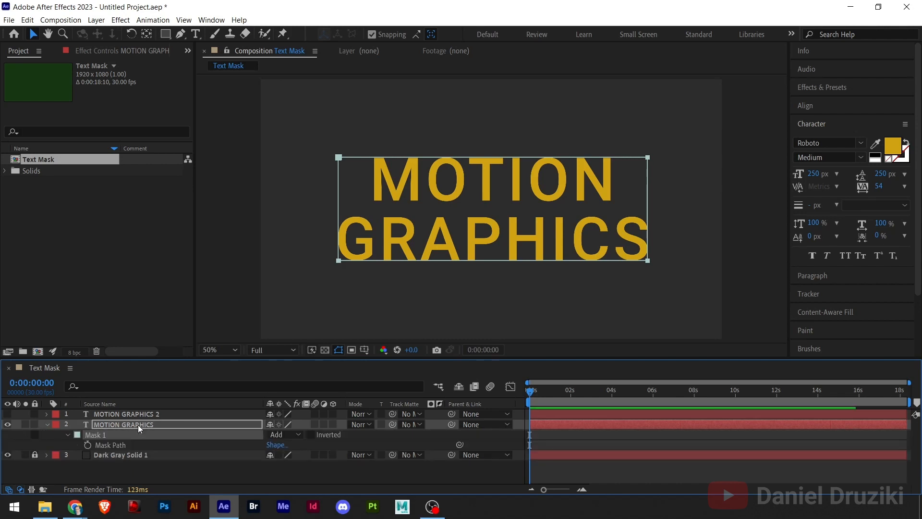
click(88, 445)
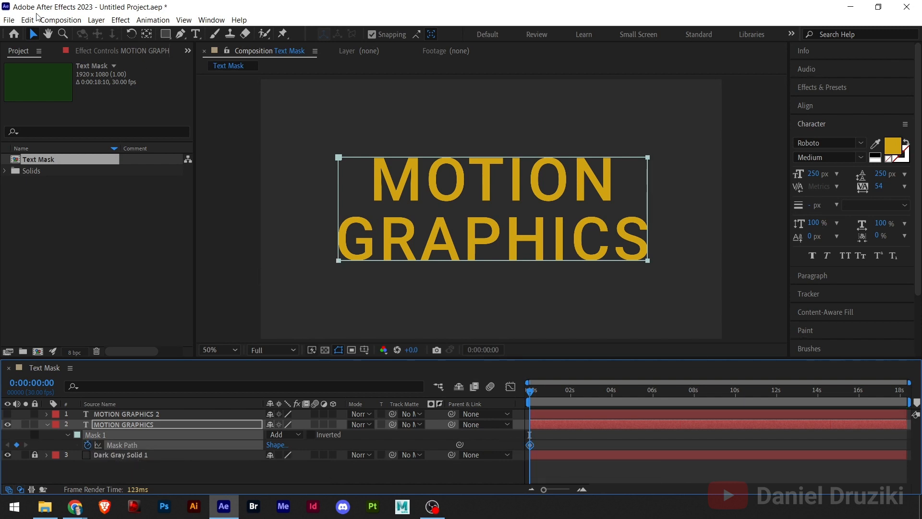
Step: Enlarge Mask 1 symmetrically about its centre so it leaves a margin on all sides of the two text lines
click(339, 182)
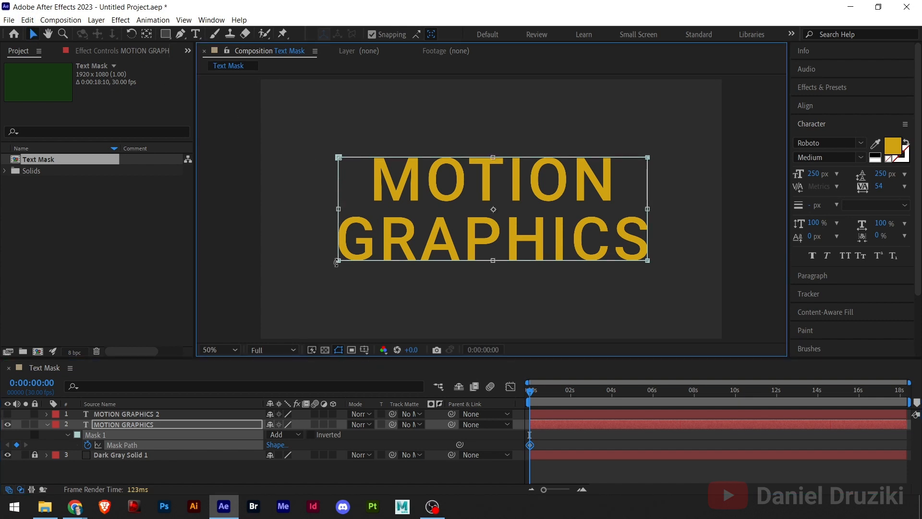
drag(338, 261, 315, 269)
key(ctrl+z)
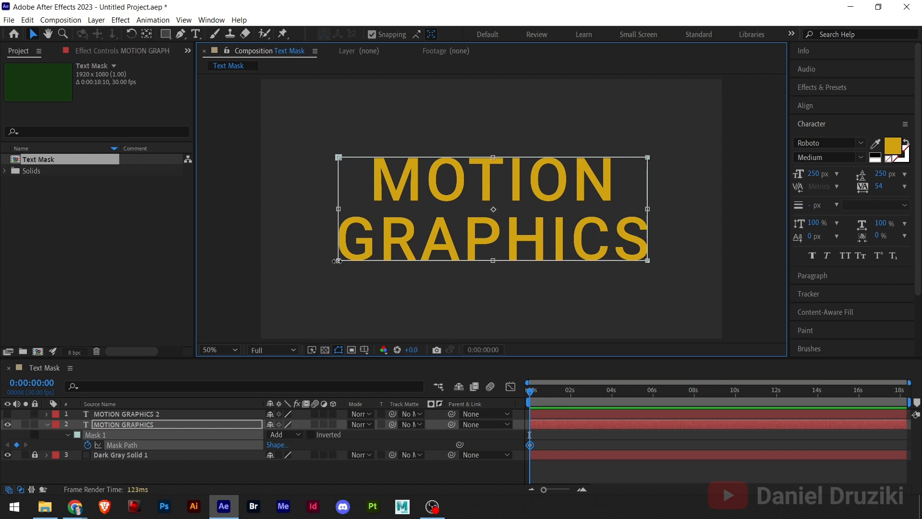
drag(338, 261, 320, 269)
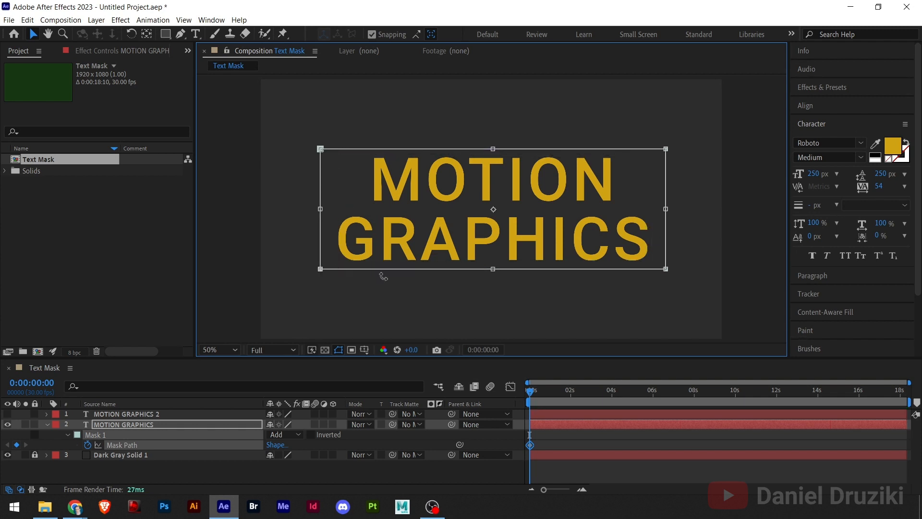
drag(494, 268, 493, 278)
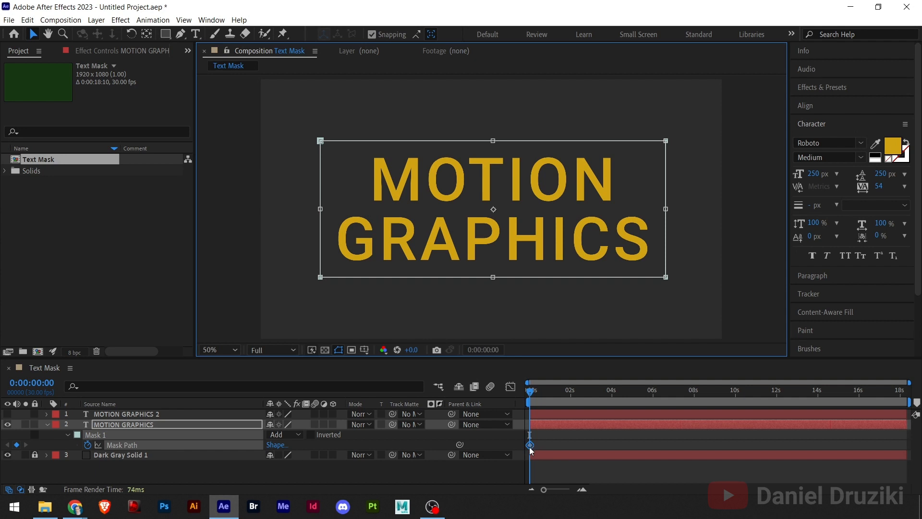
Step: Move the Mask Path keyframe to just before the 2-second mark, and at 0:00 move the whole mask straight up above the text
drag(530, 446, 574, 450)
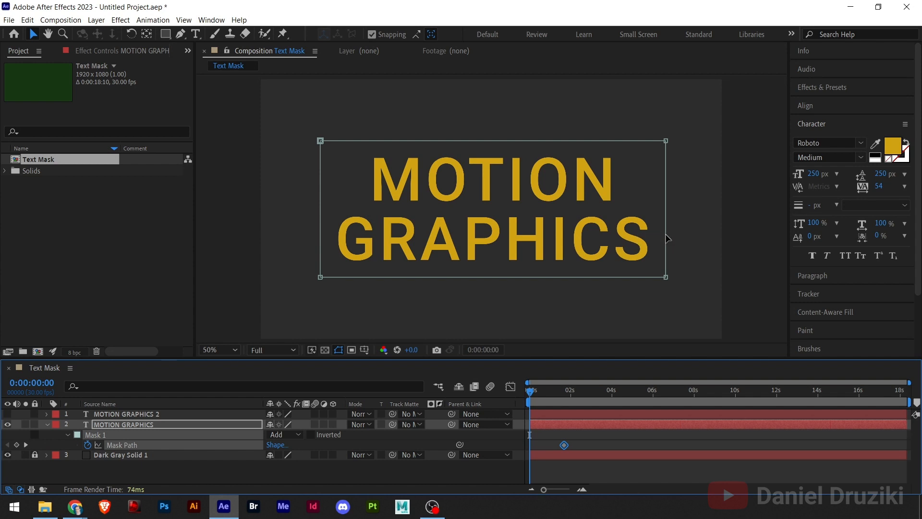
mouse_move(666, 238)
mouse_down()
mouse_move(667, 214)
mouse_move(665, 221)
mouse_up()
key(ctrl+z)
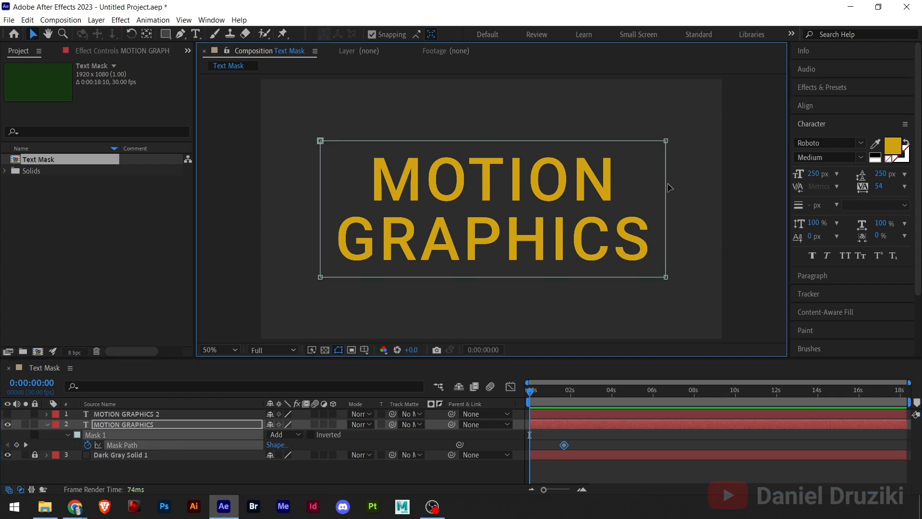
double_click(667, 185)
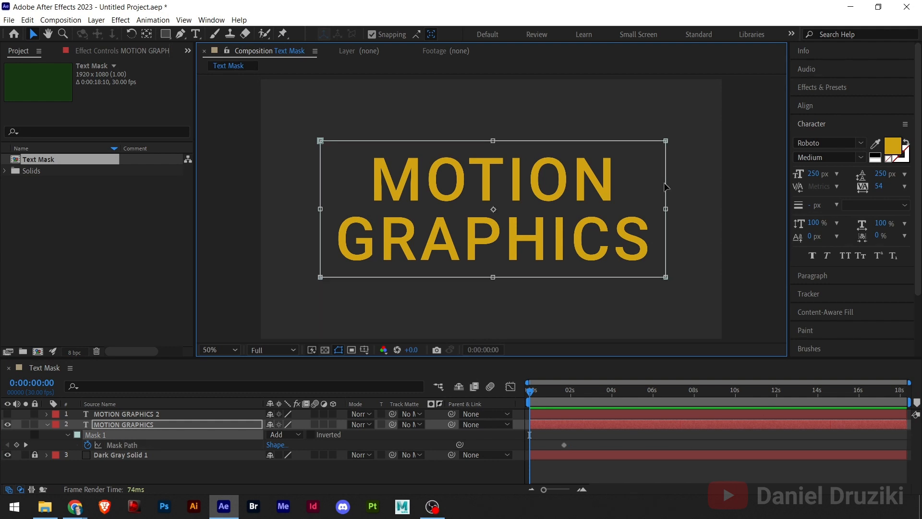
drag(666, 188, 658, 66)
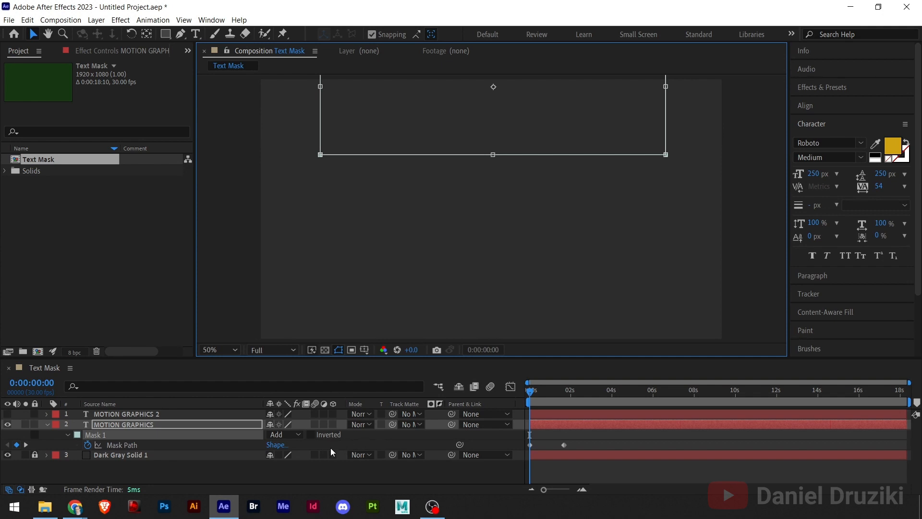
Step: Set the mode of Mask 1 to Subtract
mouse_move(530, 392)
mouse_down()
mouse_move(570, 404)
mouse_move(528, 403)
mouse_up()
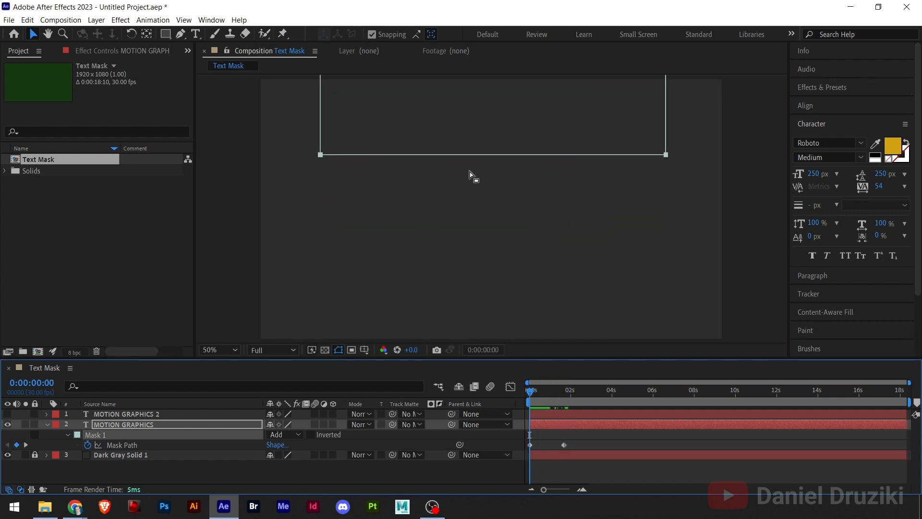
click(285, 434)
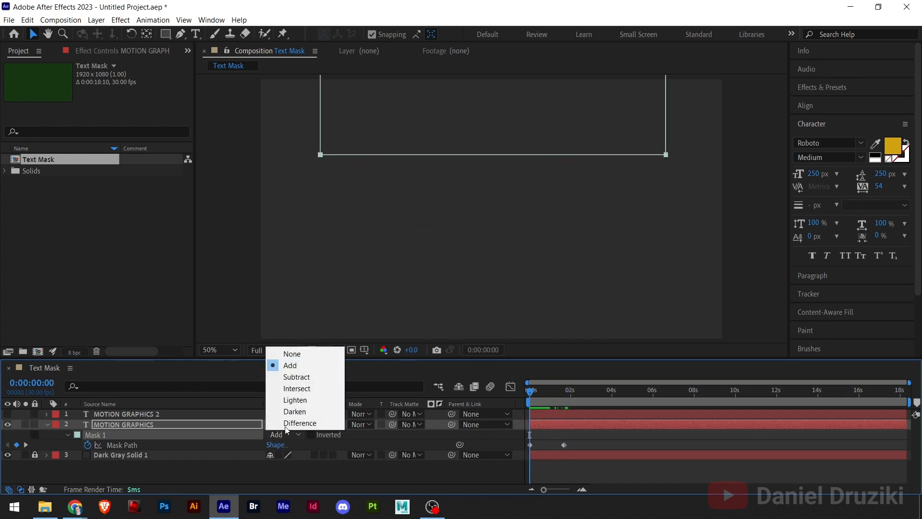
click(296, 378)
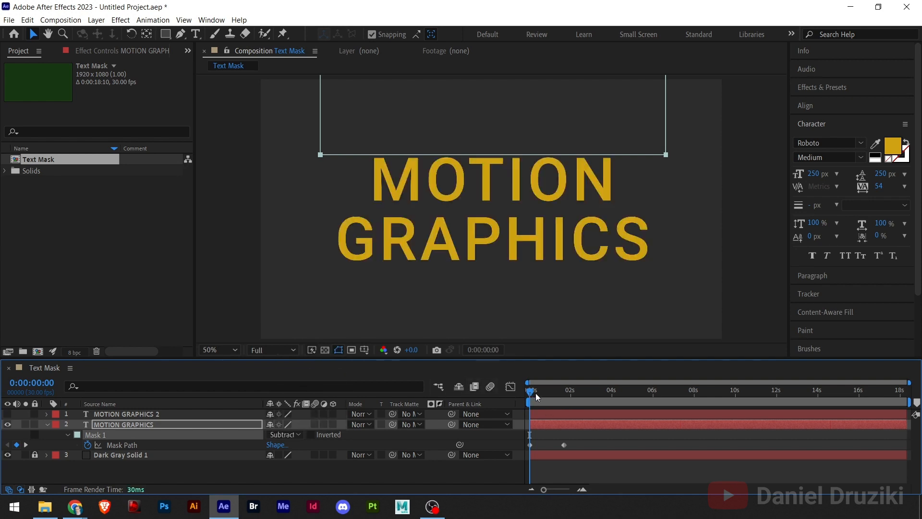
Step: Reverse the timing of both Mask Path keyframes with Time-Reverse Keyframes
drag(535, 393, 564, 400)
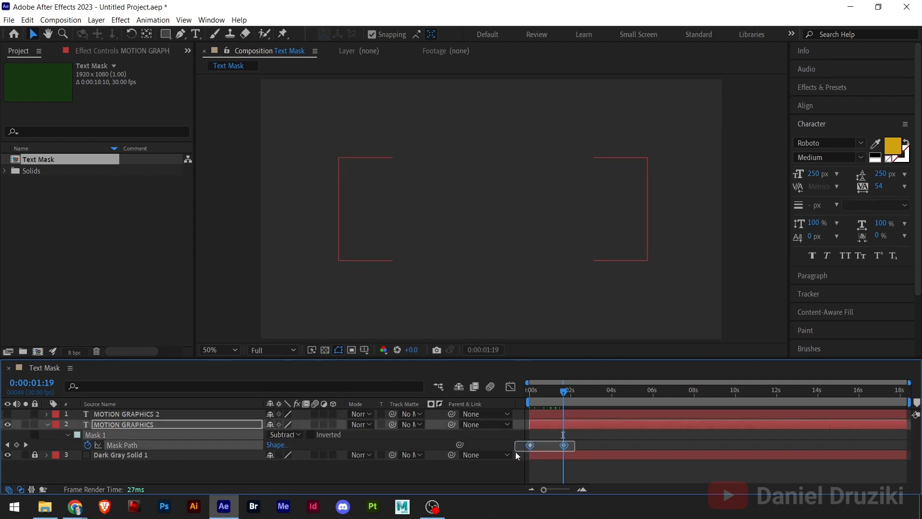
drag(515, 452, 573, 447)
right_click(562, 447)
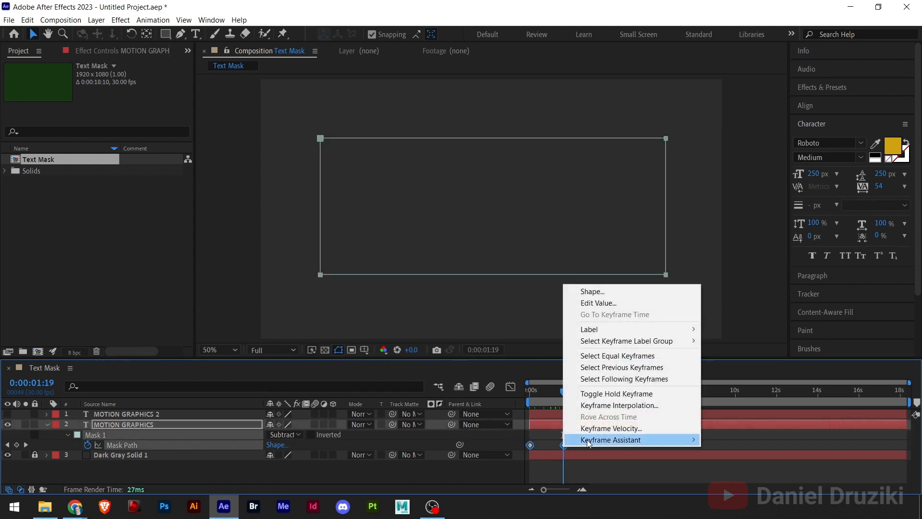
mouse_move(672, 441)
click(756, 441)
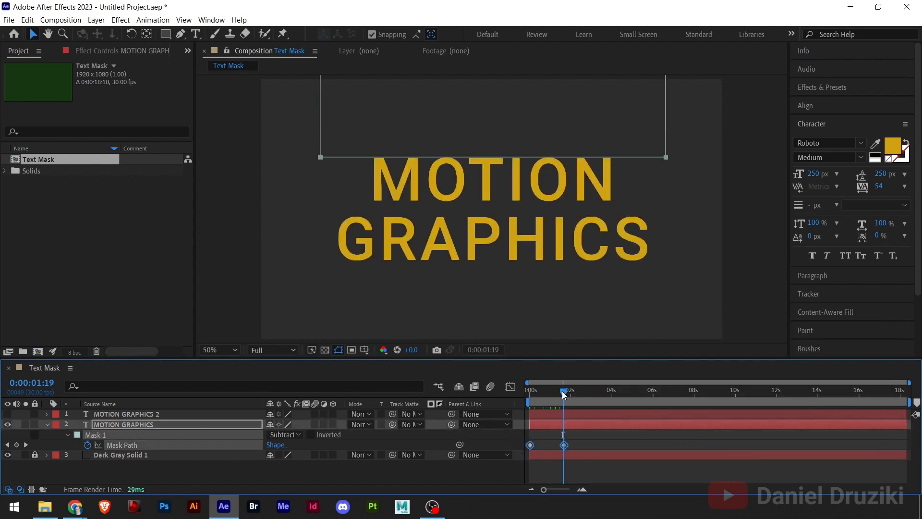
Step: Undo the keyframe time reversal and the Subtract mode on Mask 1, then scrub through the start of the reveal
mouse_move(564, 395)
mouse_down()
mouse_move(486, 407)
mouse_move(560, 406)
mouse_up()
key(ctrl+z)
key(ctrl+z)
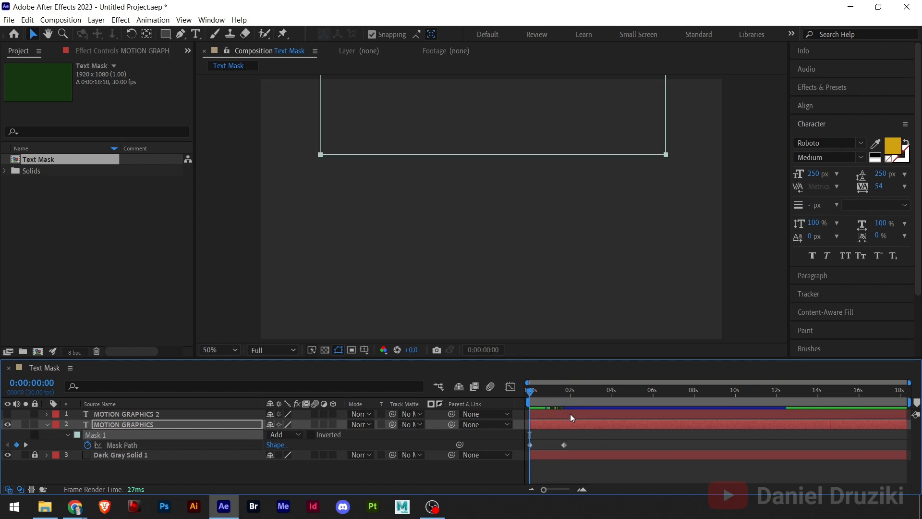
key(ctrl+z)
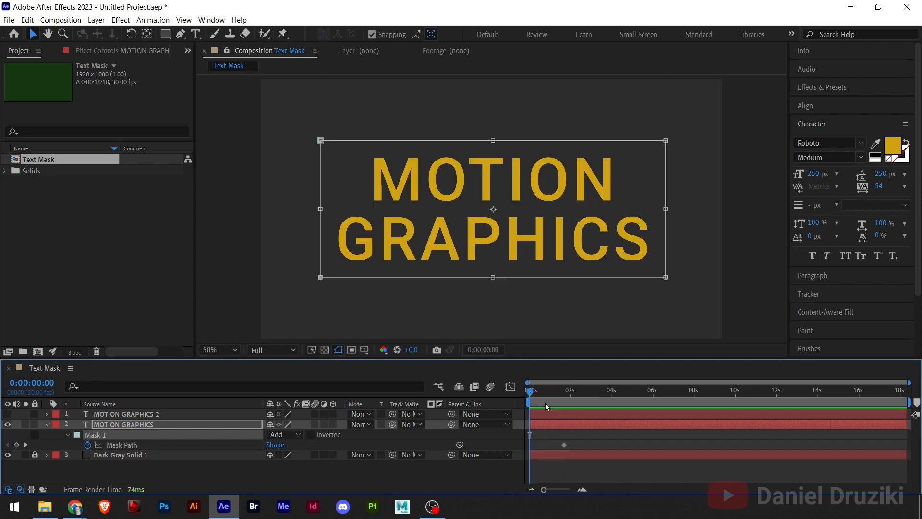
key(ctrl+shift+z)
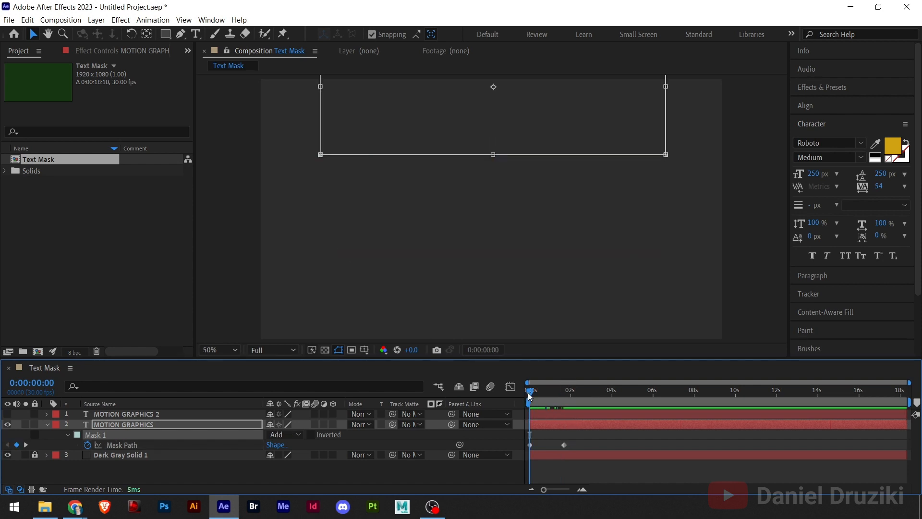
click(531, 391)
mouse_move(531, 395)
mouse_down()
mouse_move(563, 401)
mouse_move(521, 408)
mouse_up()
Step: Expand all properties of Mask 1 on the MOTION GRAPHICS layer and set its Mask Feather to 30 pixels
click(69, 440)
click(67, 437)
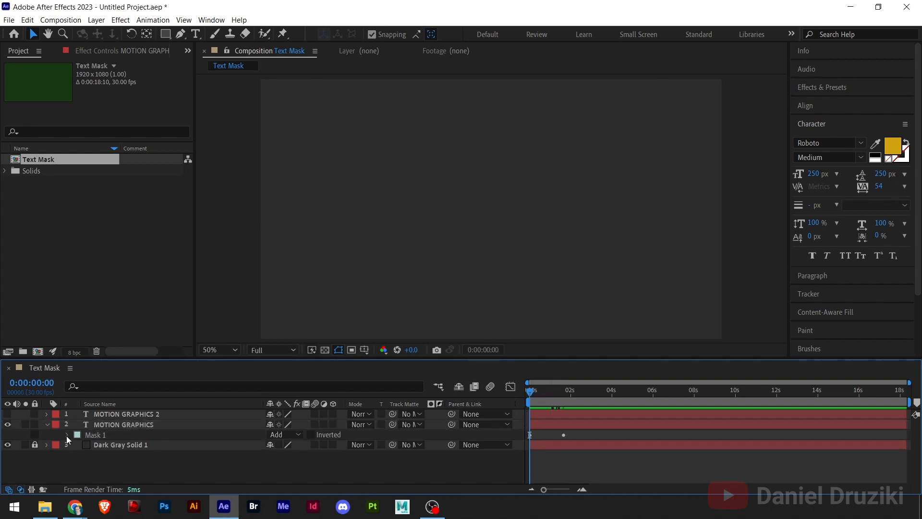
click(68, 436)
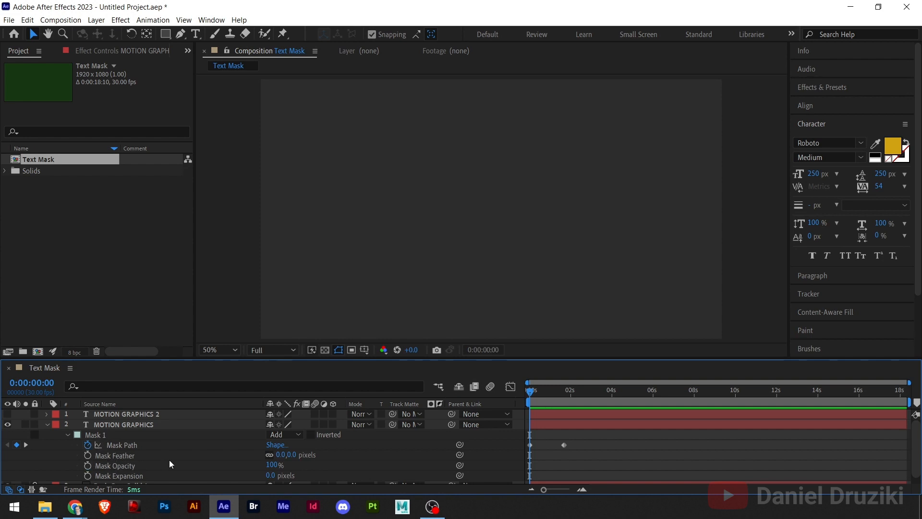
click(279, 454)
text(30)
key(Return)
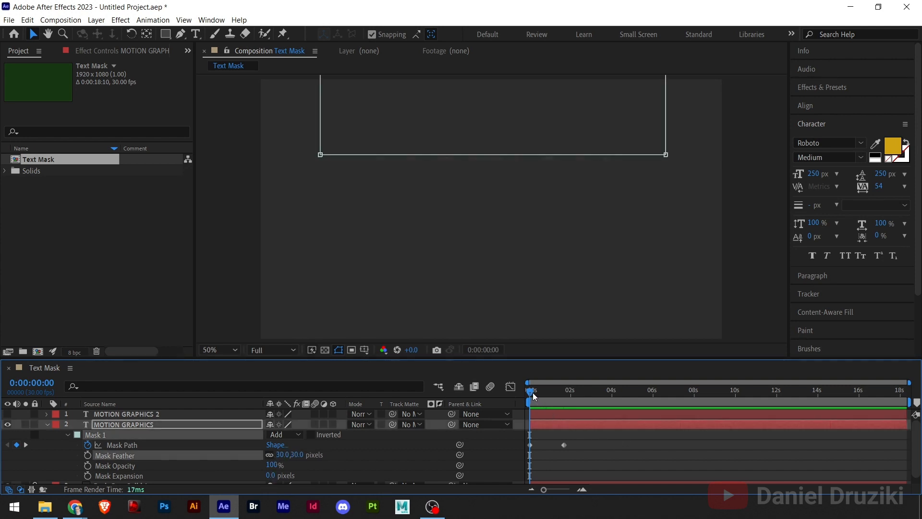
Step: At 0:00 move Mask 1 further up so its feathered edge clears the text, and scrub through the reveal
drag(533, 395, 528, 400)
click(666, 122)
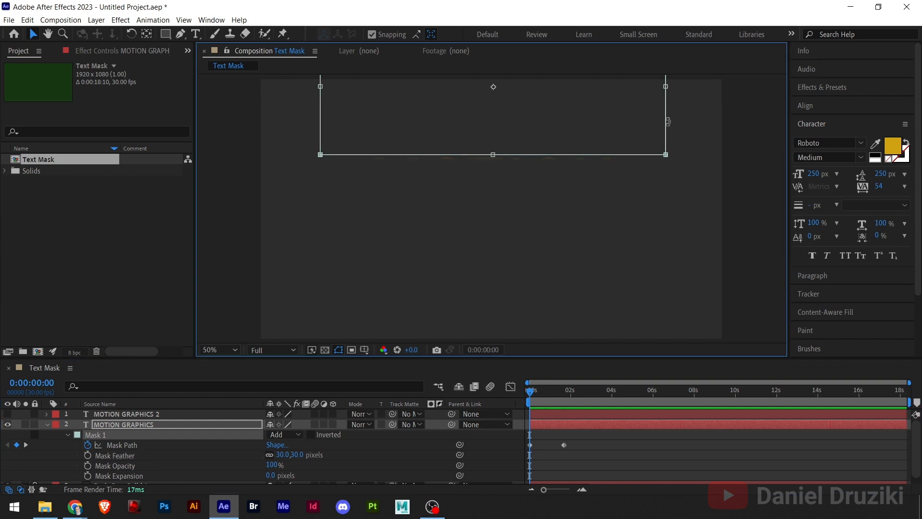
drag(666, 126, 664, 99)
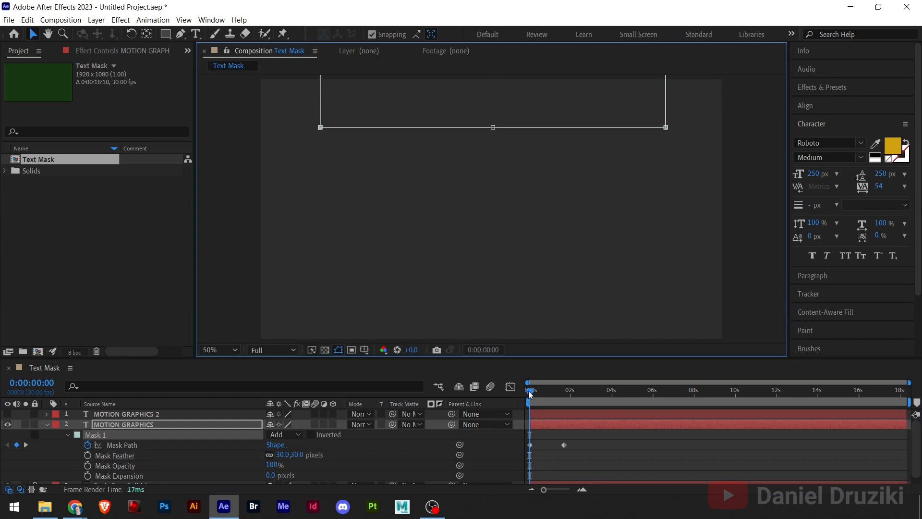
drag(530, 394, 566, 394)
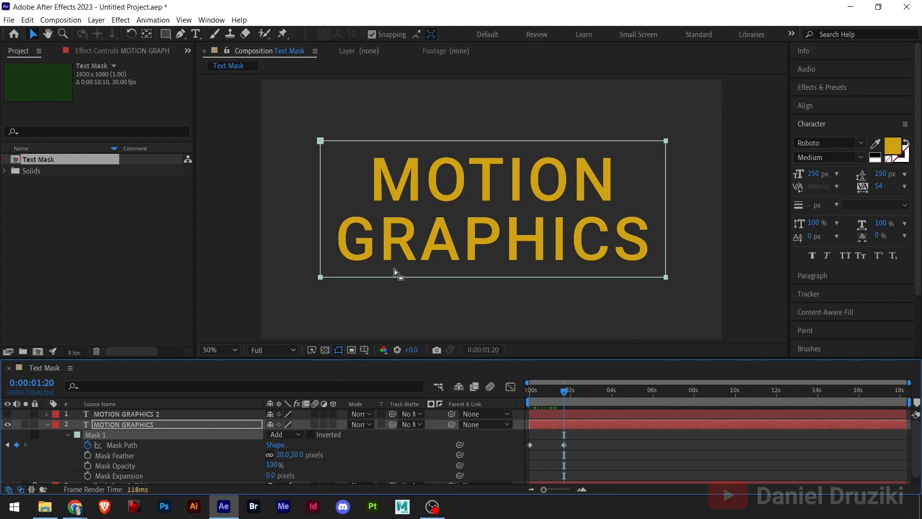
Step: Collapse and hide the MOTION GRAPHICS layer, and make the MOTION GRAPHICS 2 layer visible
click(46, 425)
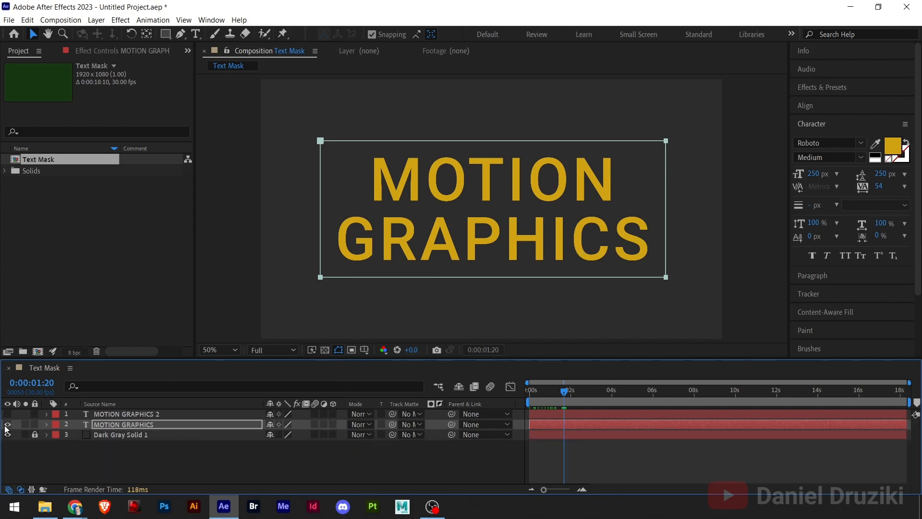
click(7, 425)
click(106, 416)
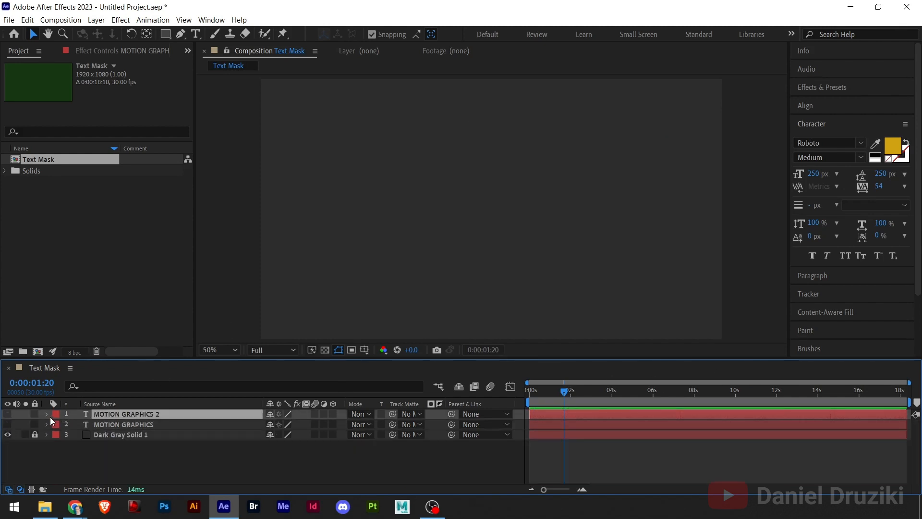
click(7, 414)
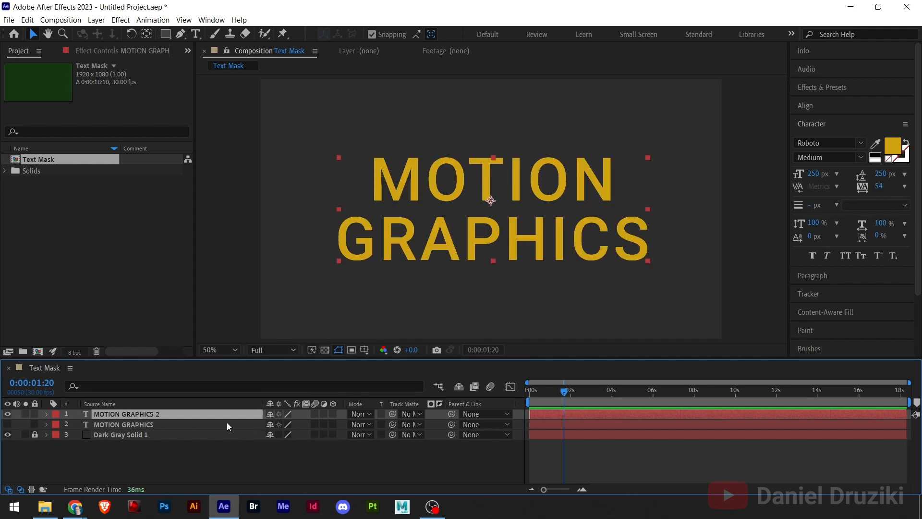
Step: Duplicate the MOTION GRAPHICS 2 layer and hide the copy, keeping the original selected
key(ctrl+d)
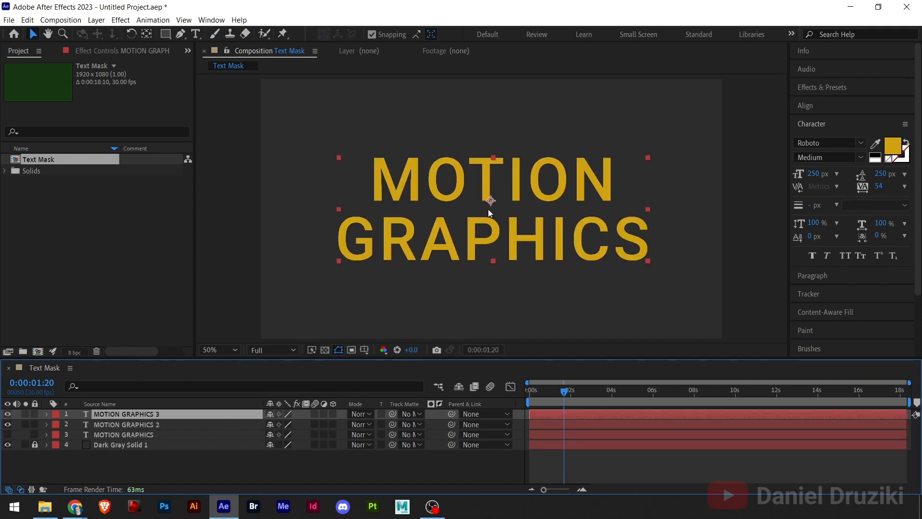
click(7, 414)
click(105, 424)
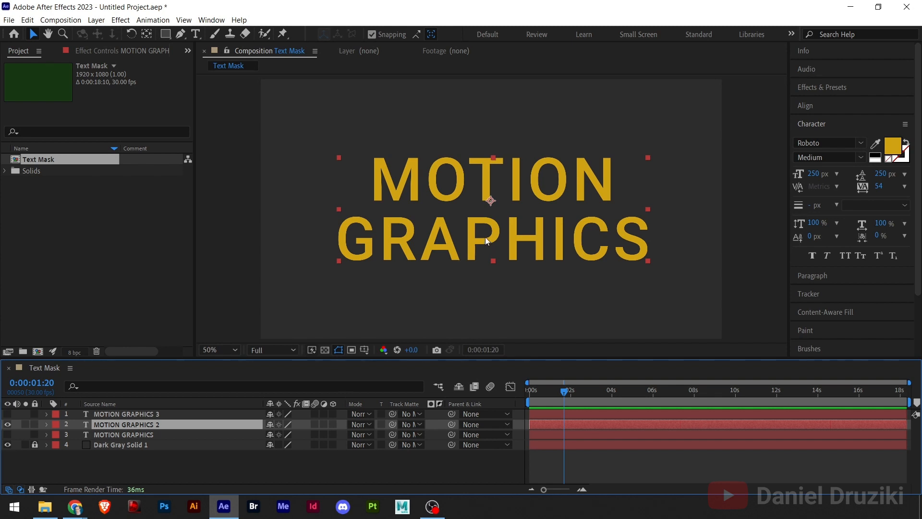
Step: Draw two rectangular masks on MOTION GRAPHICS 2, one around the word MOTION and one directly below it around GRAPHICS
click(165, 34)
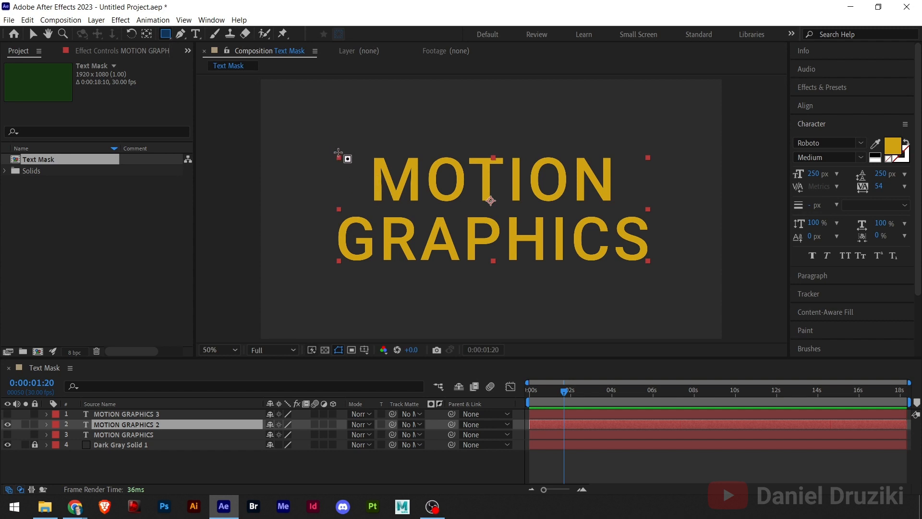
drag(343, 153, 639, 206)
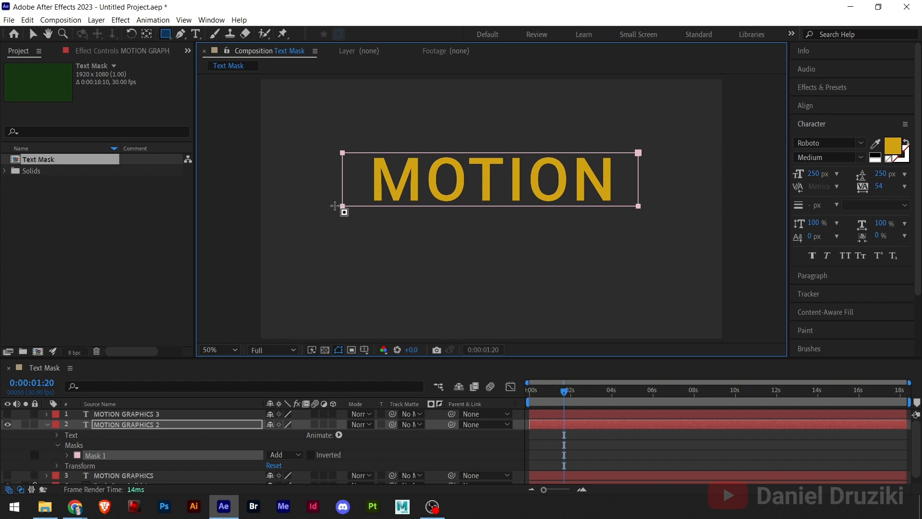
drag(335, 206, 657, 273)
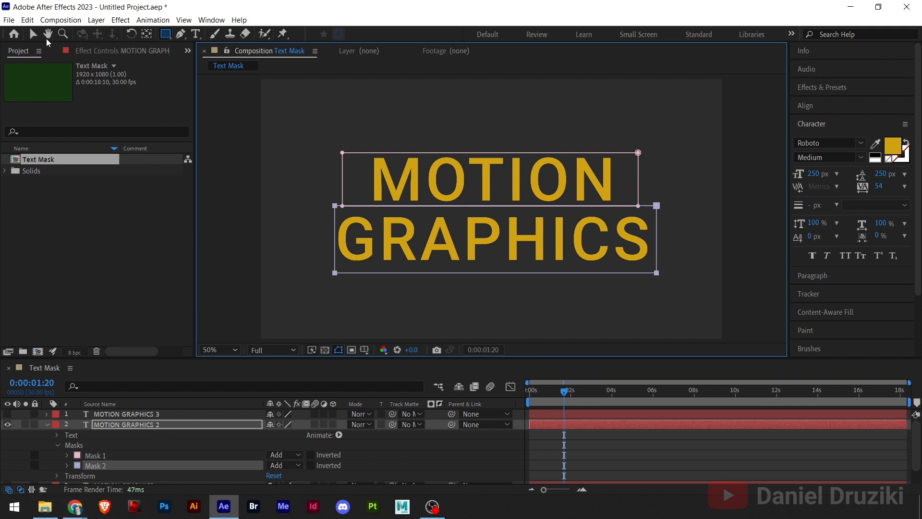
click(34, 34)
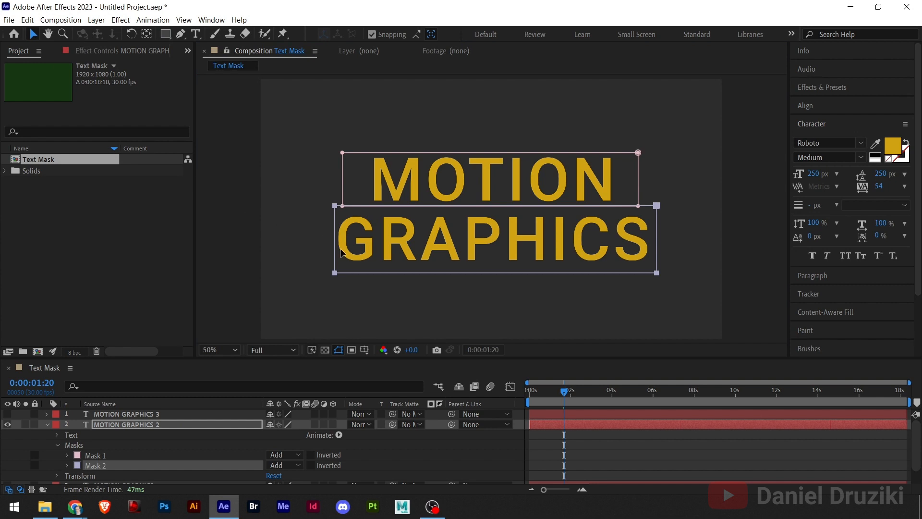
click(344, 166)
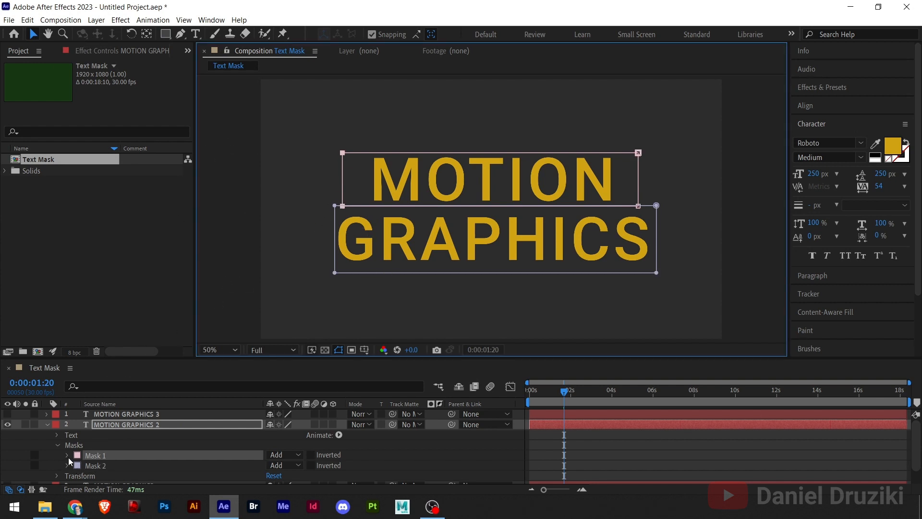
Step: Reveal the Mask Path properties of both masks and add a Mask Path keyframe to each at 0:00
click(82, 446)
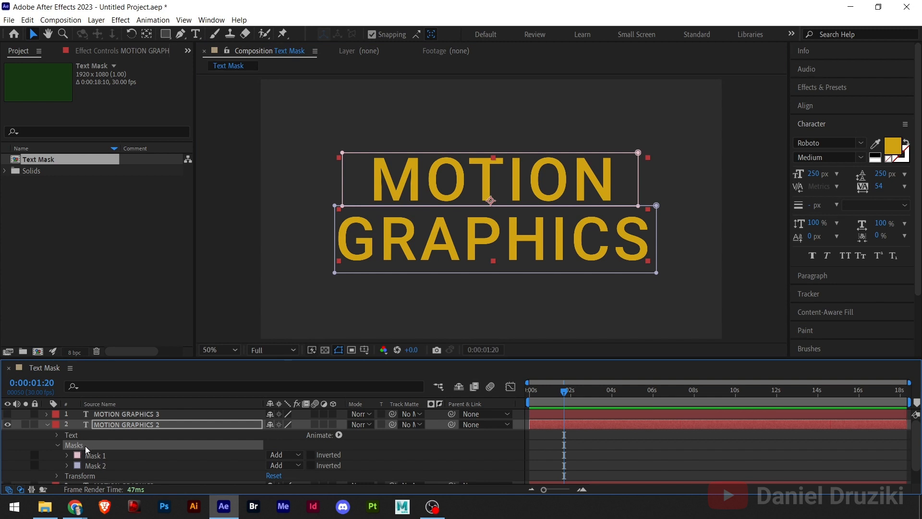
key(m)
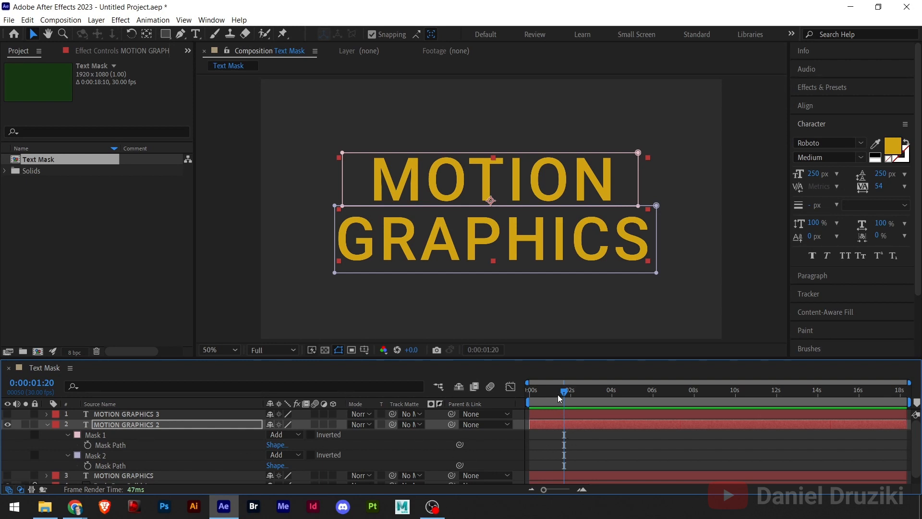
drag(561, 396, 529, 395)
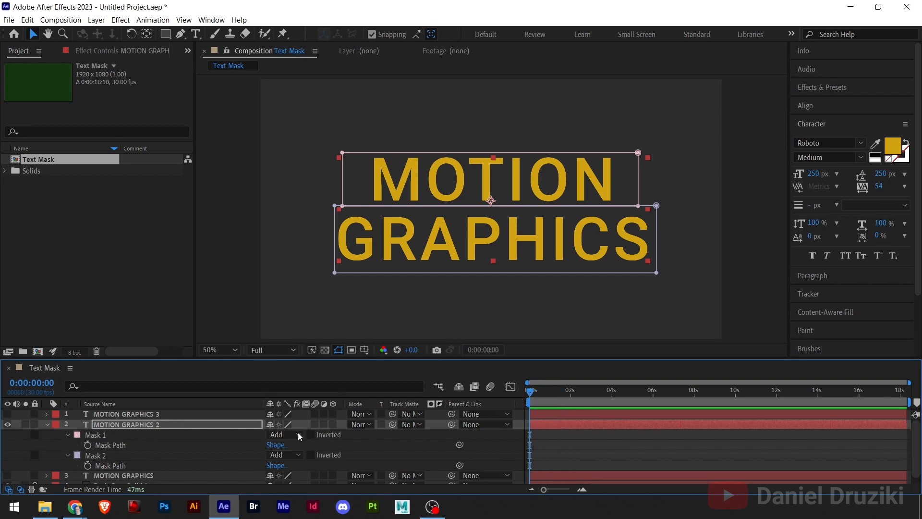
click(87, 445)
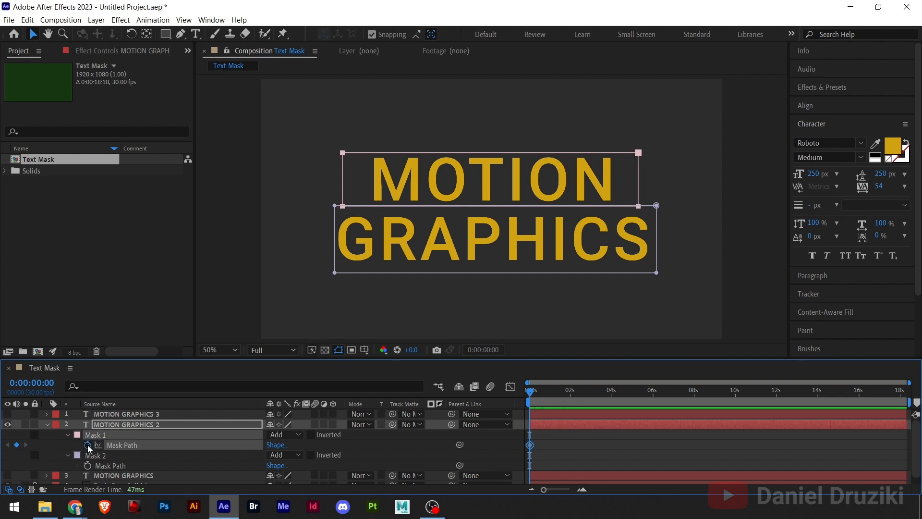
click(88, 466)
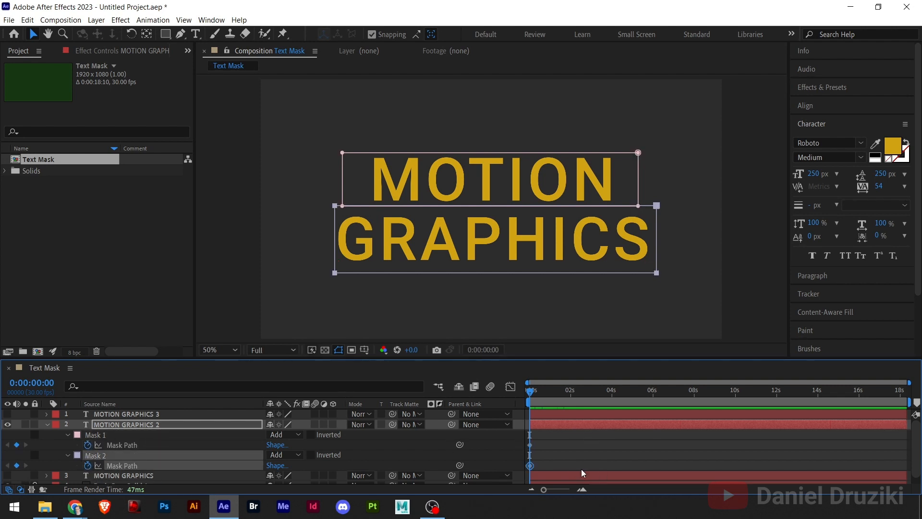
Step: Move the Mask Path keyframes of Mask 1 and Mask 2 together to about the 3-second mark
drag(544, 443, 526, 475)
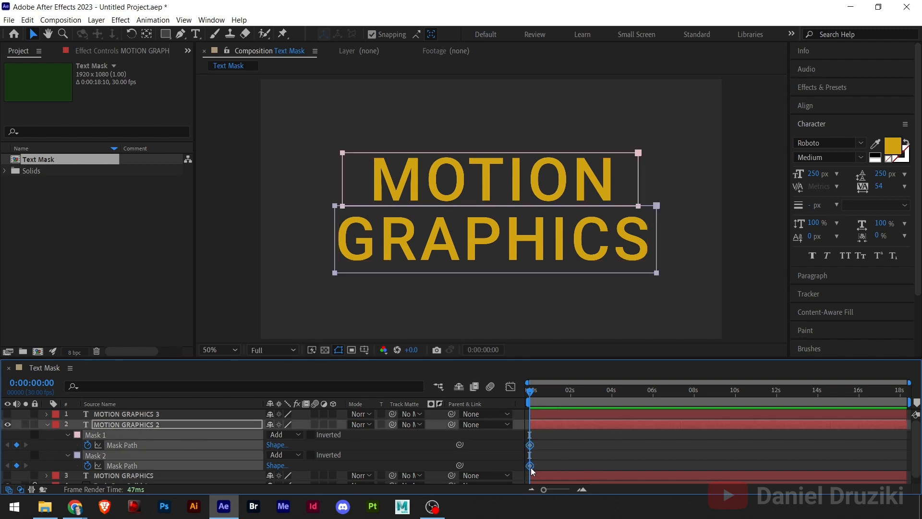
drag(532, 468, 600, 468)
click(609, 464)
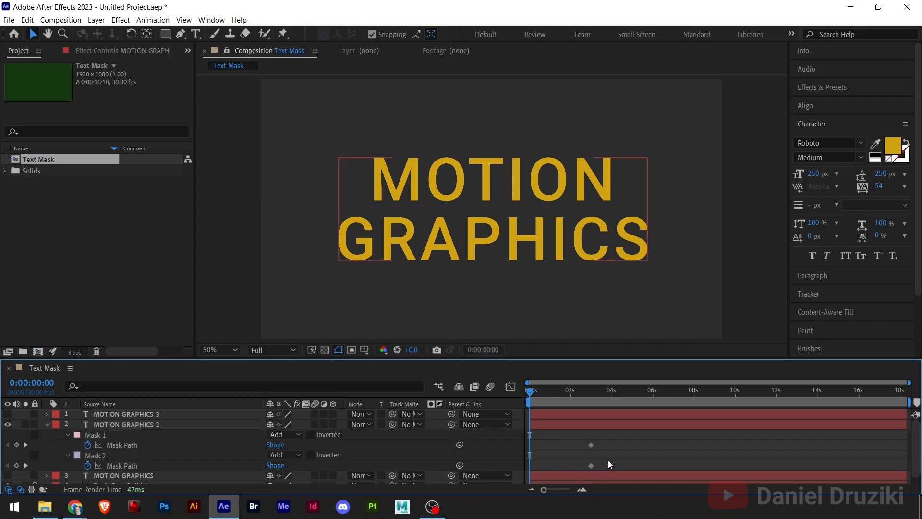
Step: At 0:00 move the whole of Mask 1 horizontally to the left until the word MOTION is completely hidden
click(93, 438)
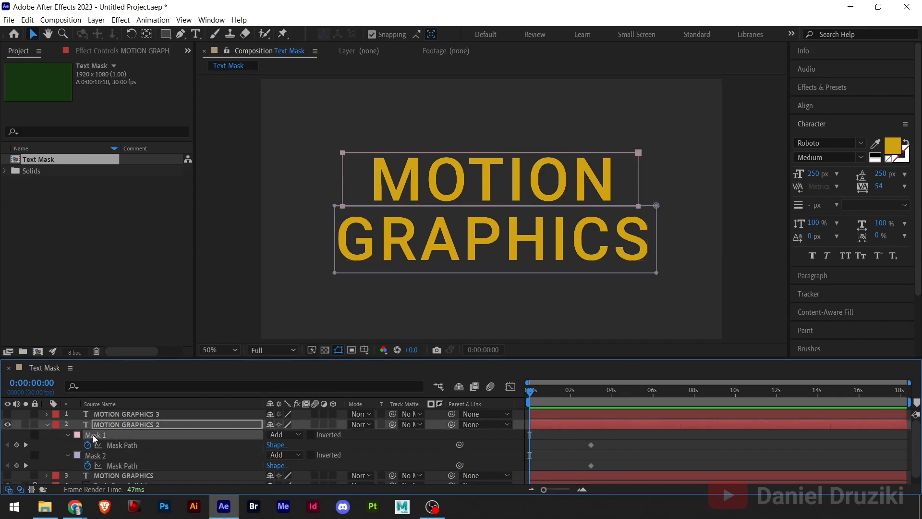
double_click(343, 176)
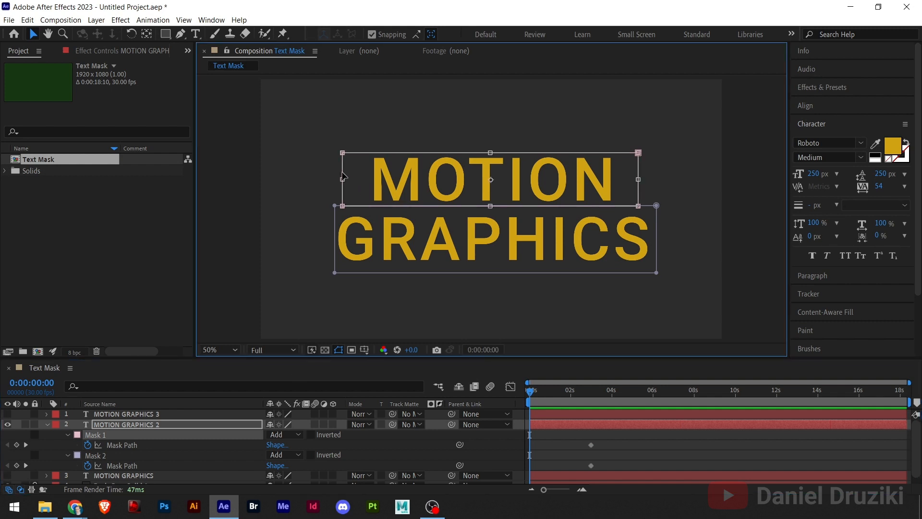
drag(343, 175, 202, 192)
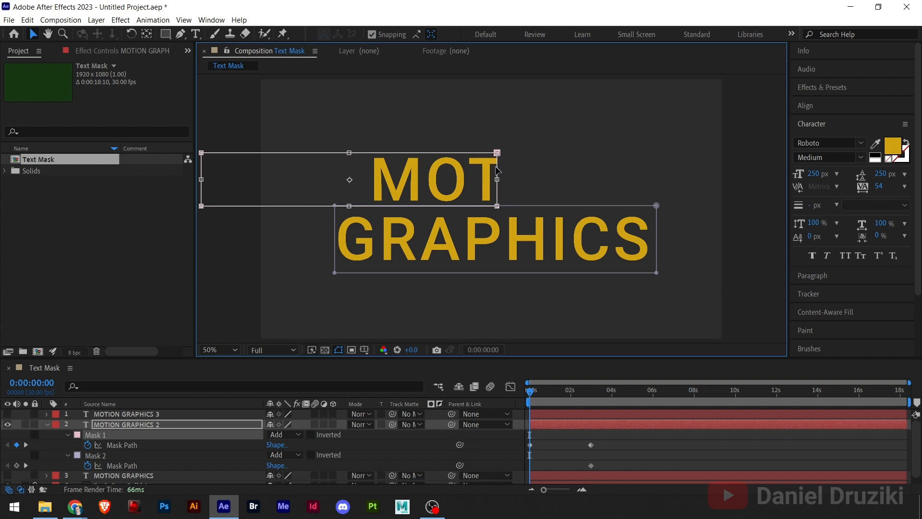
drag(498, 178, 367, 179)
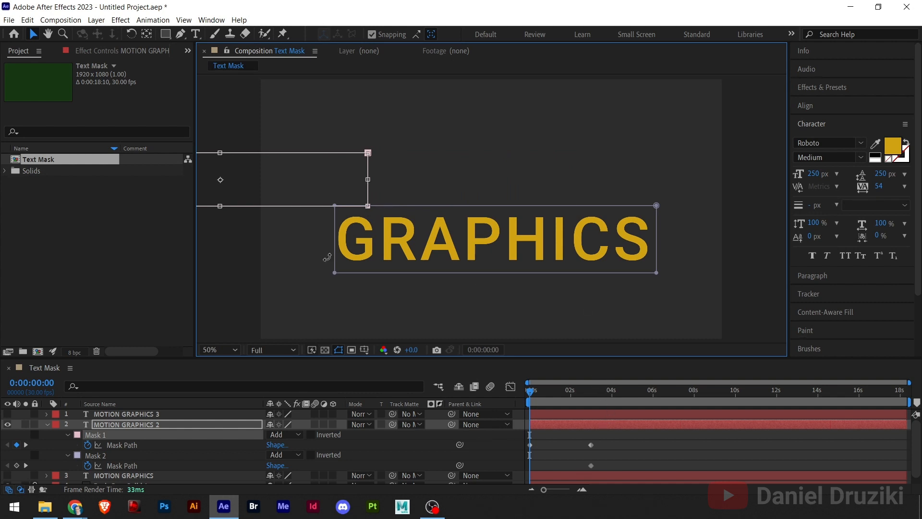
Step: At 0:00 move the whole of Mask 2 horizontally to the right until the word GRAPHICS is completely hidden
click(99, 457)
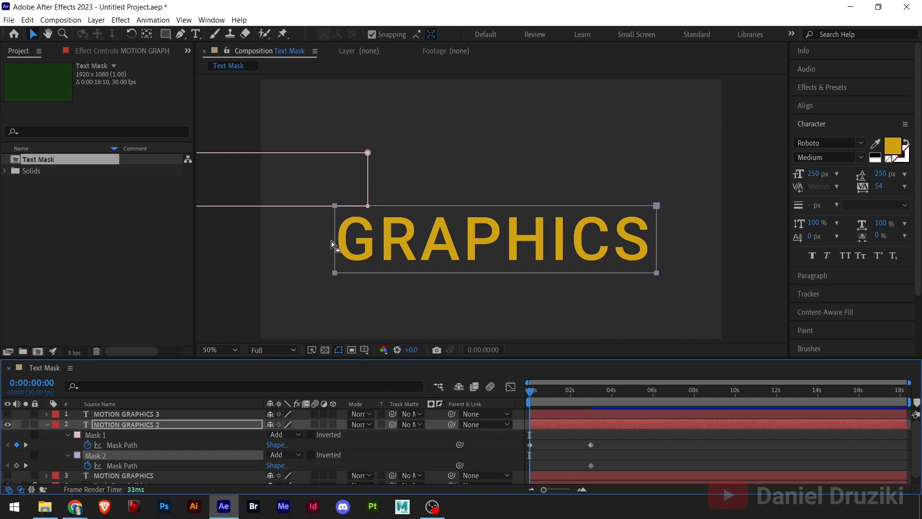
double_click(335, 246)
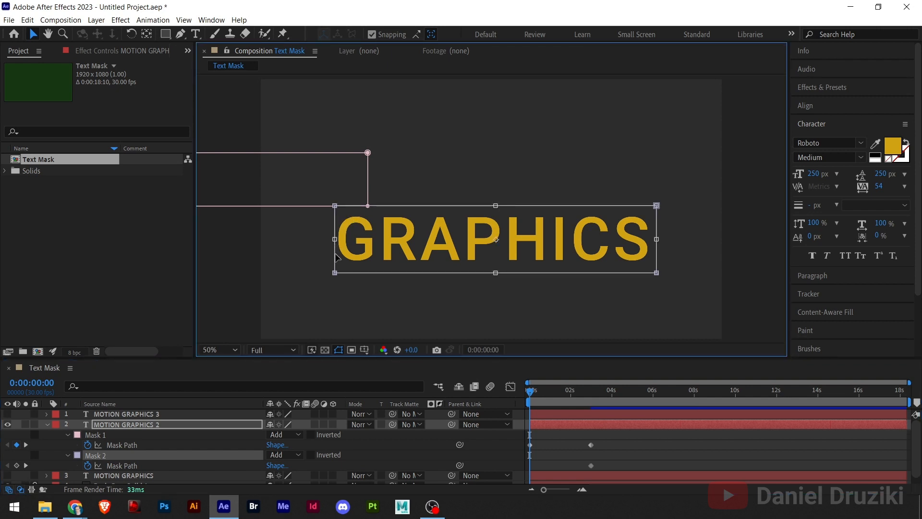
drag(337, 258, 659, 257)
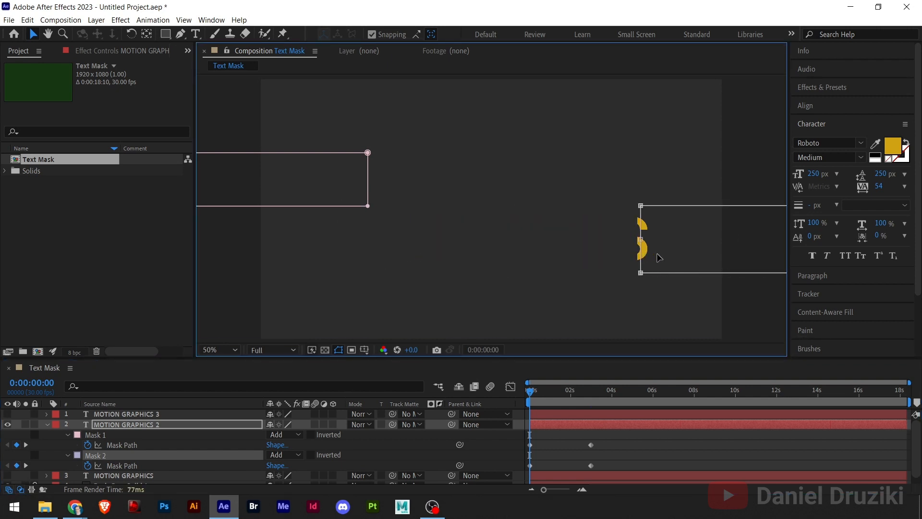
Step: Apply Easy Ease to all four Mask Path keyframes of Mask 1 and Mask 2
drag(610, 441, 515, 473)
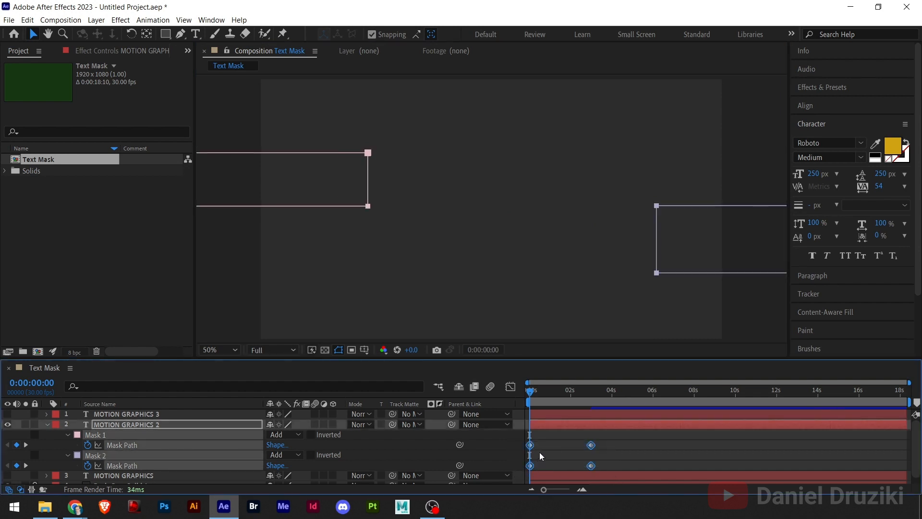
key(F9)
click(612, 446)
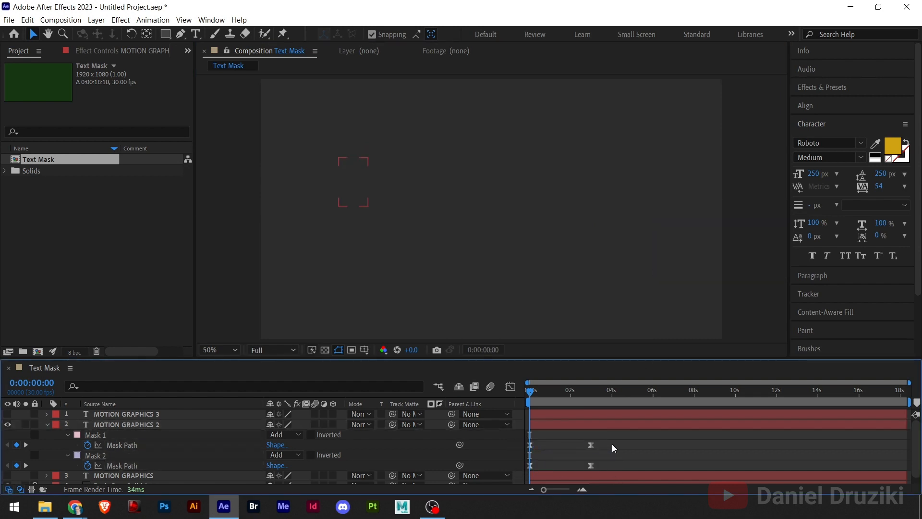
Step: Move the ending Mask Path keyframes of Mask 1 and Mask 2 together to about the 2-second mark and preview the animation
drag(611, 441, 568, 469)
click(601, 459)
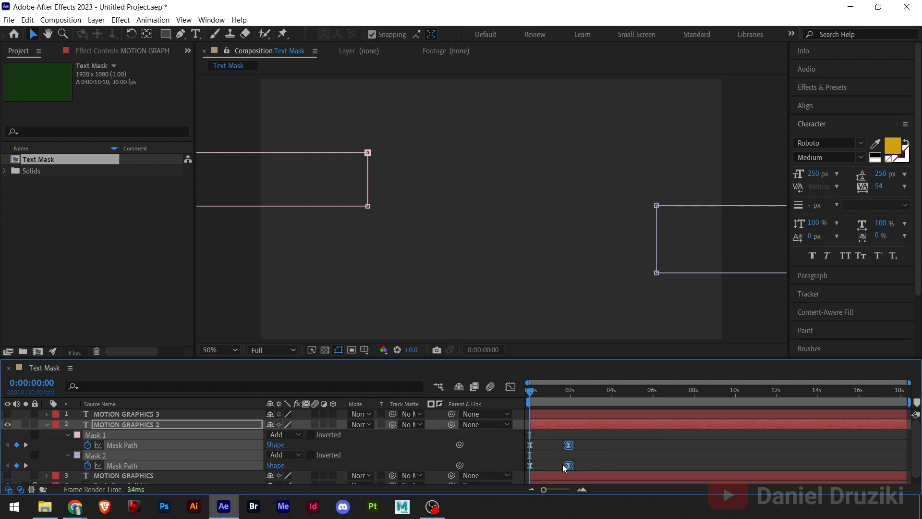
click(593, 456)
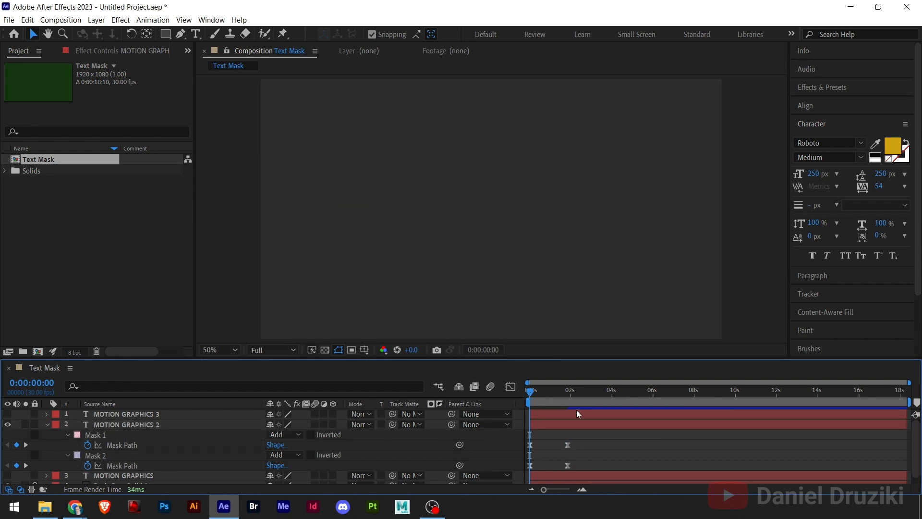
key(space)
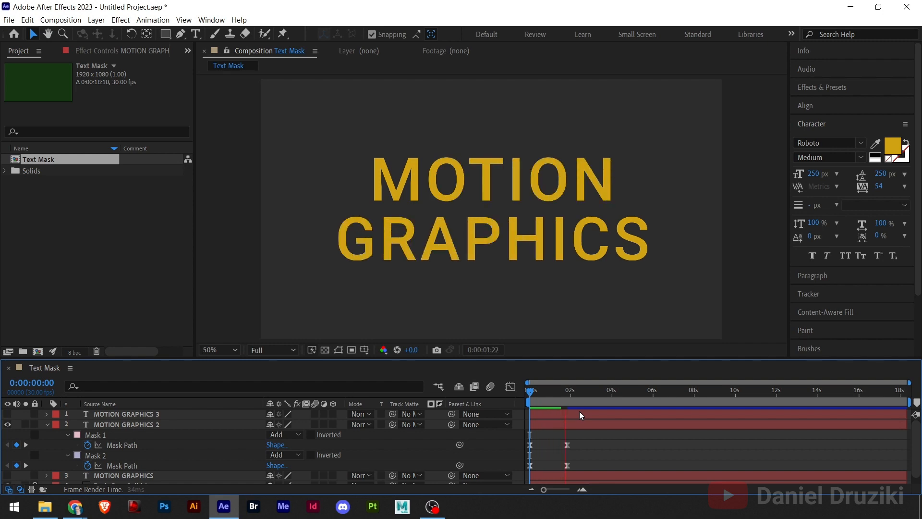
key(space)
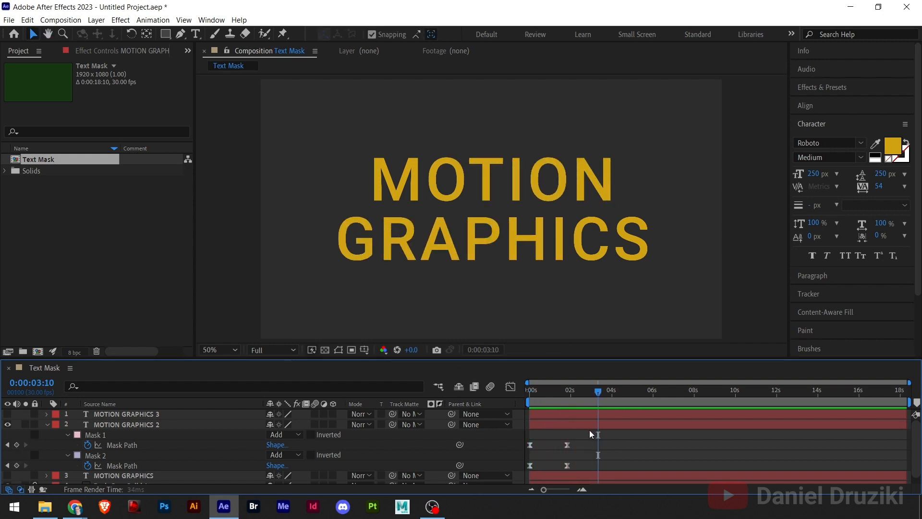
Step: Set the Mask Feather of Mask 1 on the MOTION GRAPHICS 2 layer to 96 pixels and check the soft edge mid-reveal at 0:00:01:01
click(96, 435)
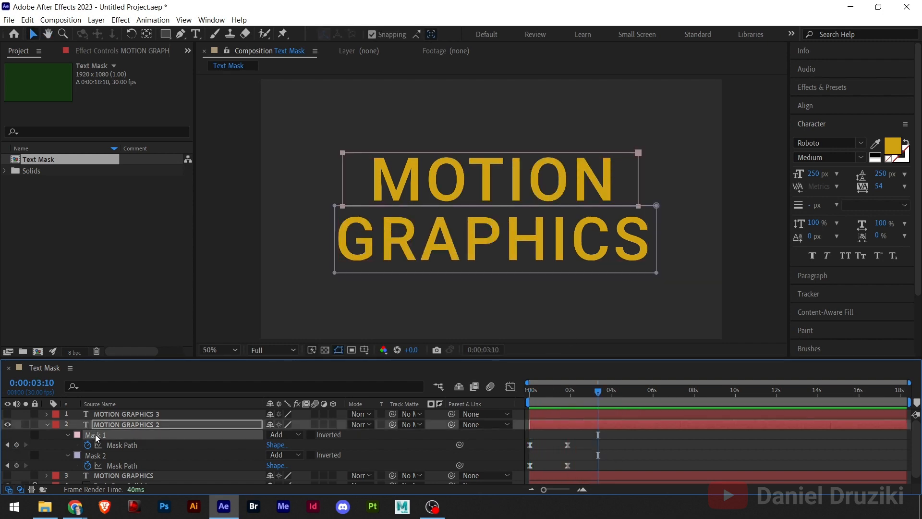
key(u)
key(u)
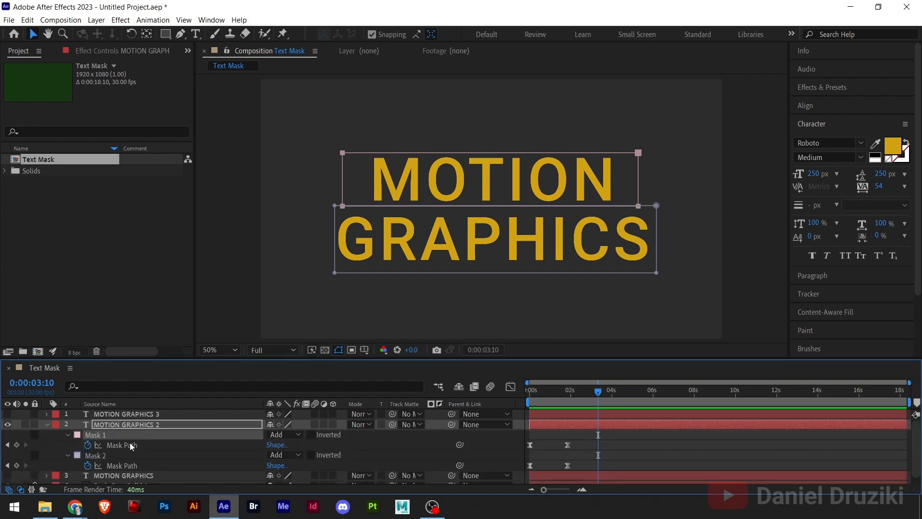
key(u)
key(u)
click(68, 434)
click(68, 435)
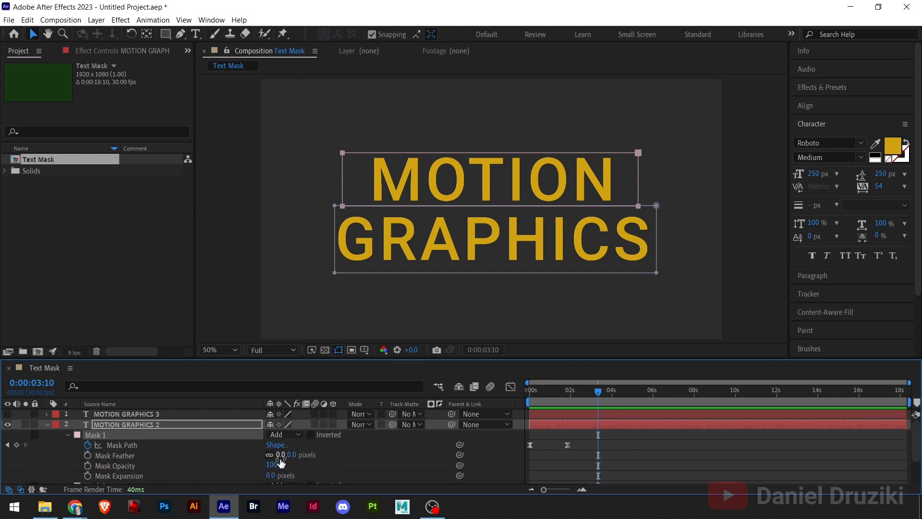
drag(282, 455, 338, 454)
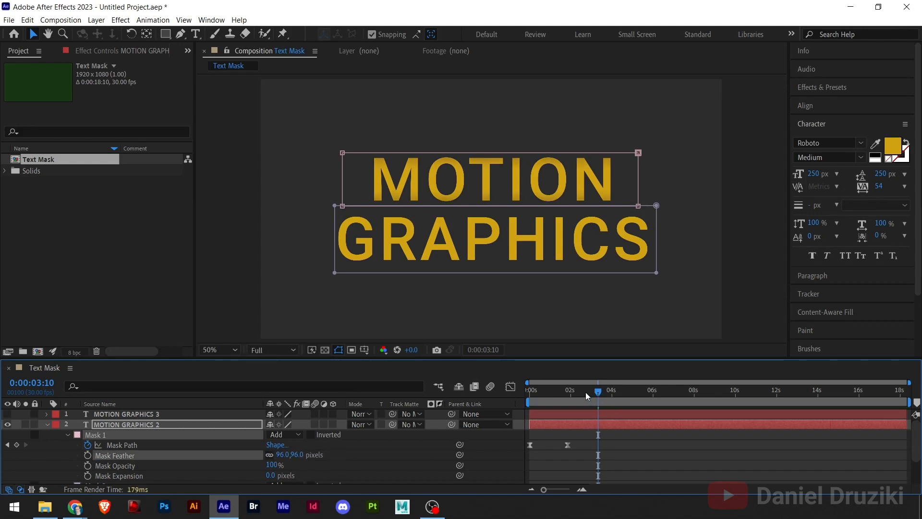
drag(586, 392, 551, 400)
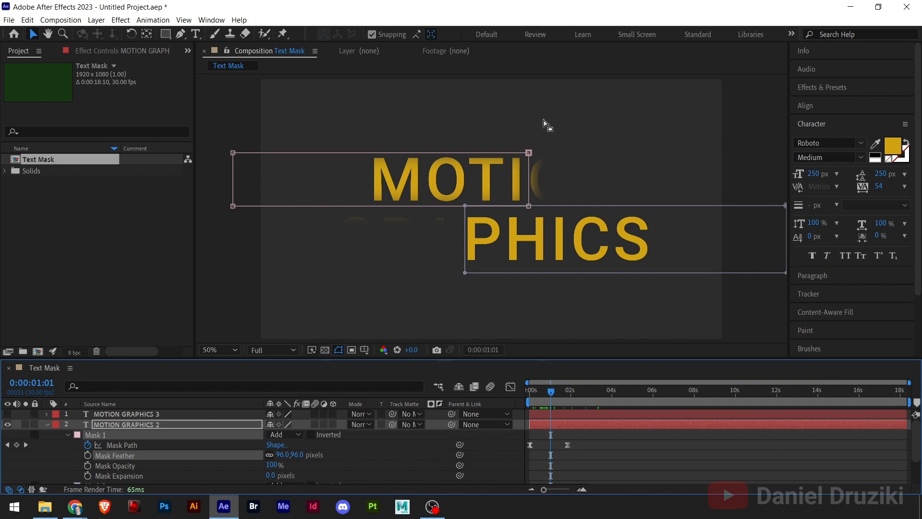
Step: Hide and collapse the MOTION GRAPHICS 2 layer, and make the MOTION GRAPHICS 3 layer visible with its properties expanded
click(46, 424)
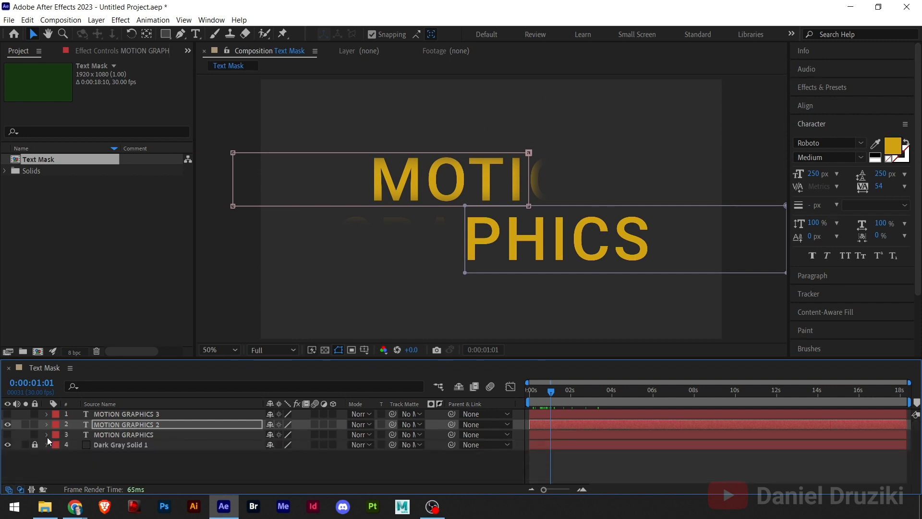
click(96, 415)
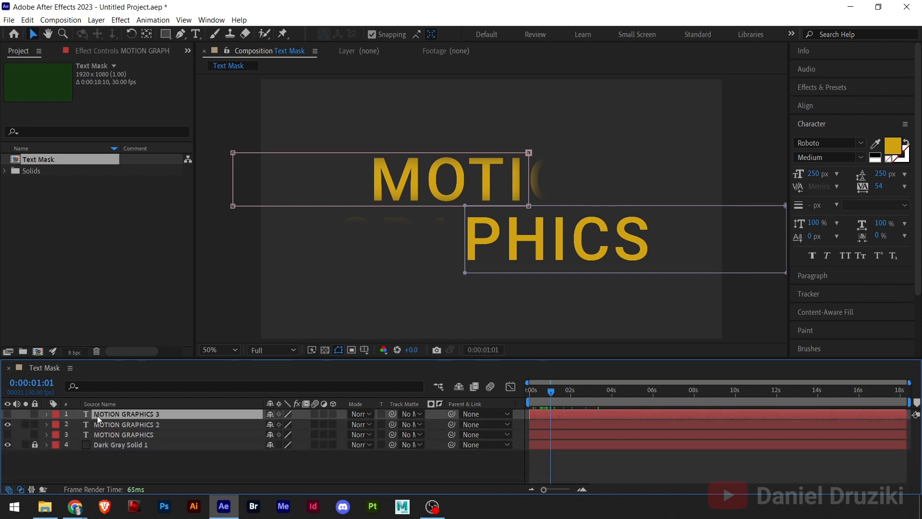
click(7, 414)
click(46, 414)
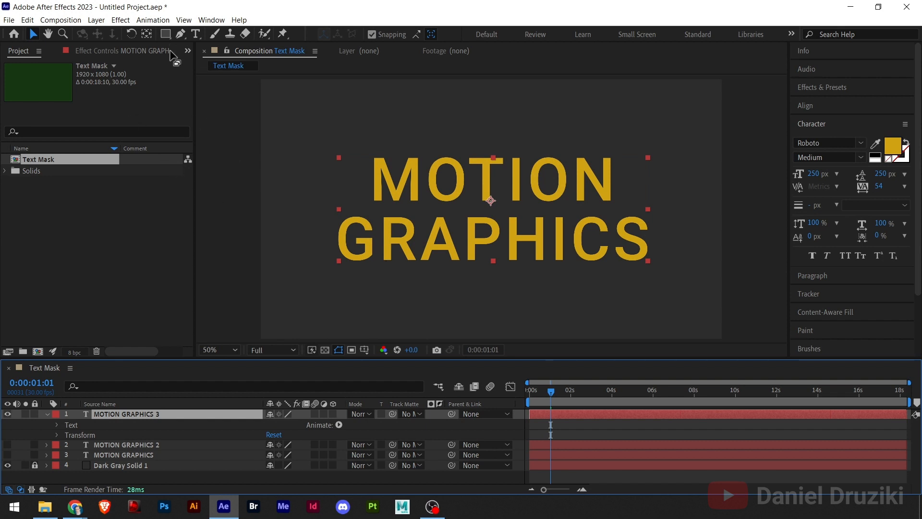
Step: Draw a tall, narrow elliptical mask on MOTION GRAPHICS 3 just left of the title text using the Ellipse Tool
click(166, 35)
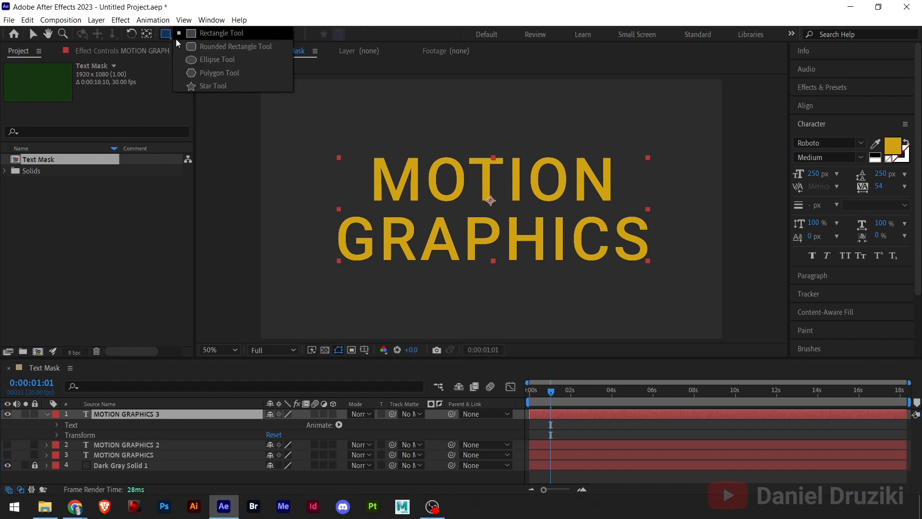
click(191, 60)
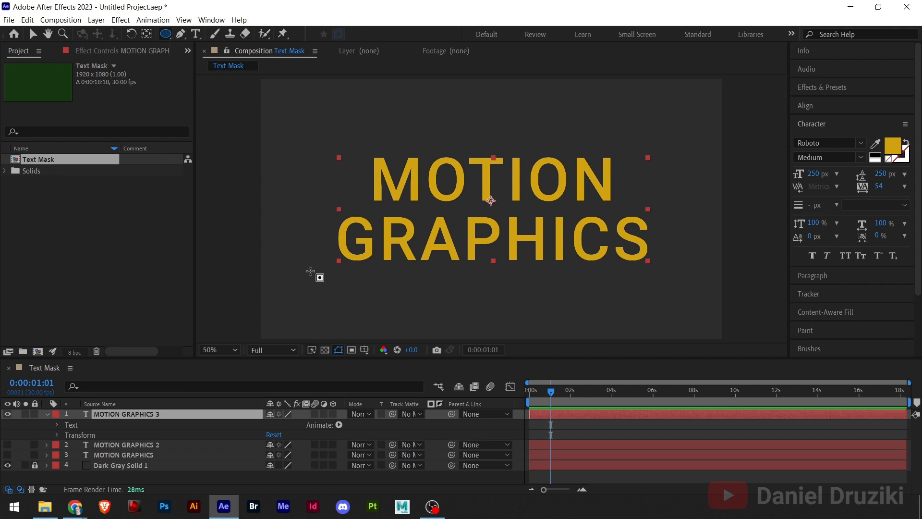
drag(317, 136, 281, 280)
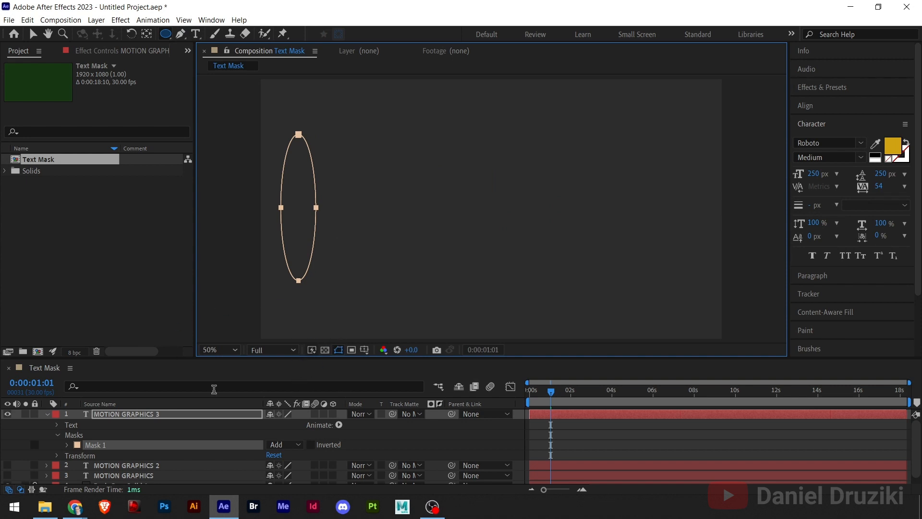
Step: Draw a second, rectangular mask on MOTION GRAPHICS 3 enclosing both words of the title, starting at the ellipse's right edge
click(165, 33)
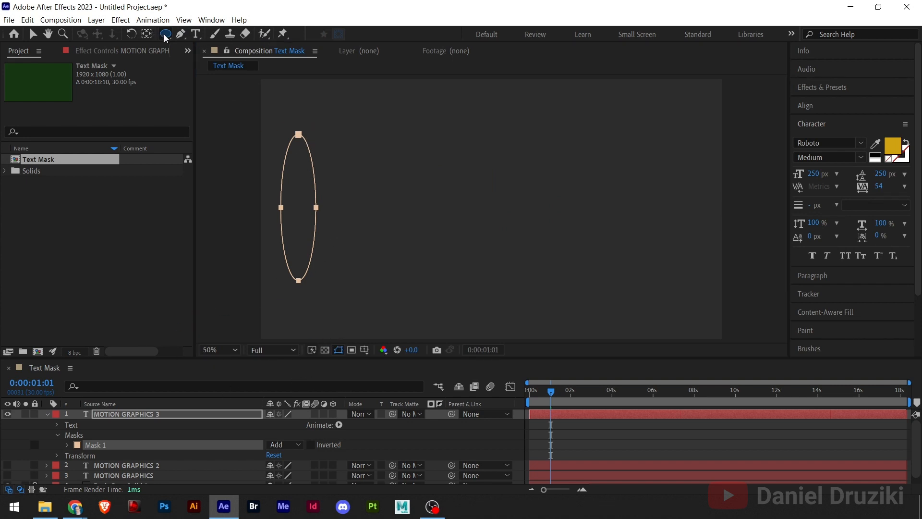
click(194, 35)
drag(317, 128, 659, 283)
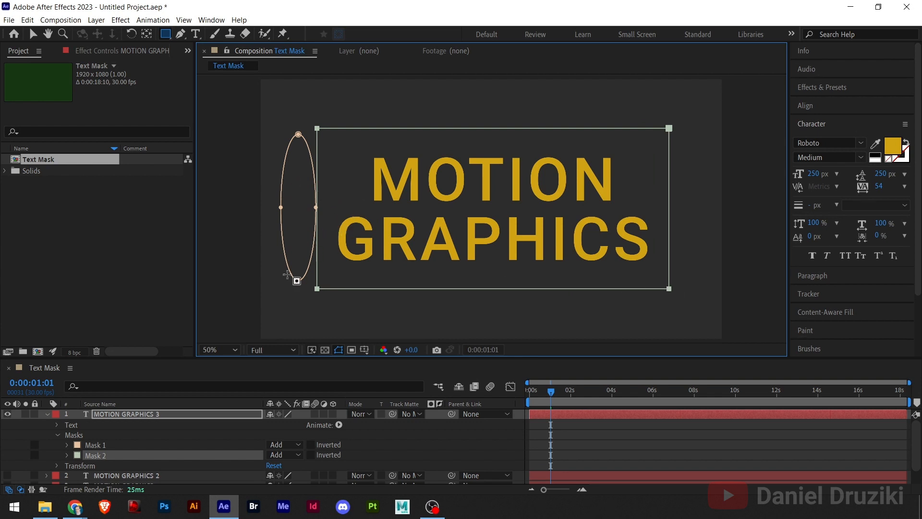
key(v)
Step: Add a Mask Path keyframe to the rectangular Mask 2 at 0:00:01:01
click(97, 455)
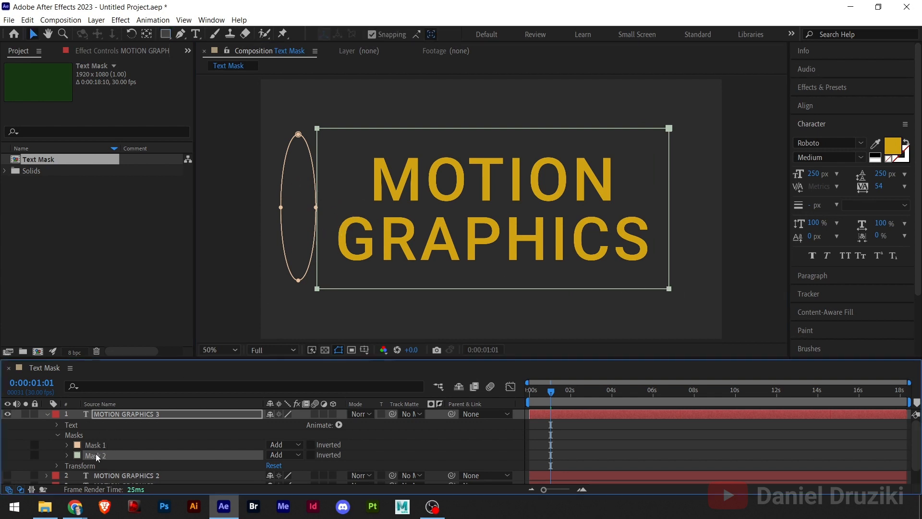
click(66, 455)
scroll(101, 456, down, 1)
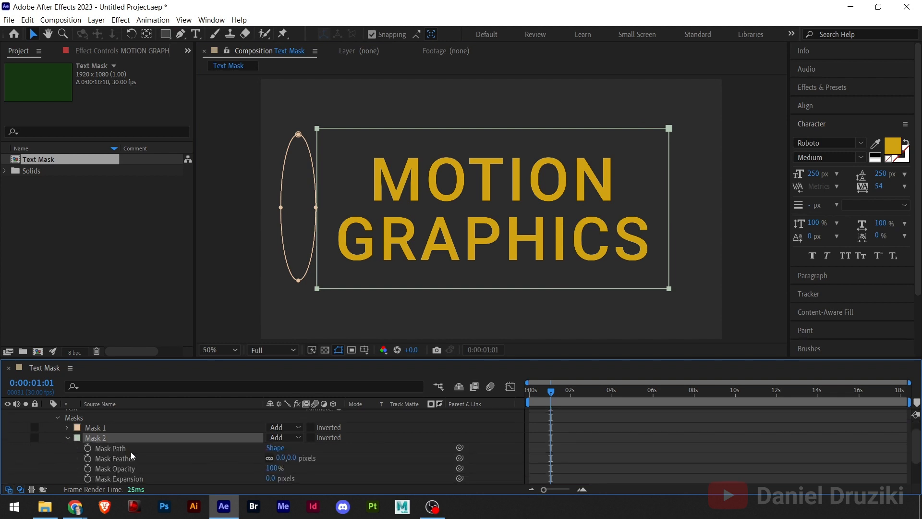
click(89, 449)
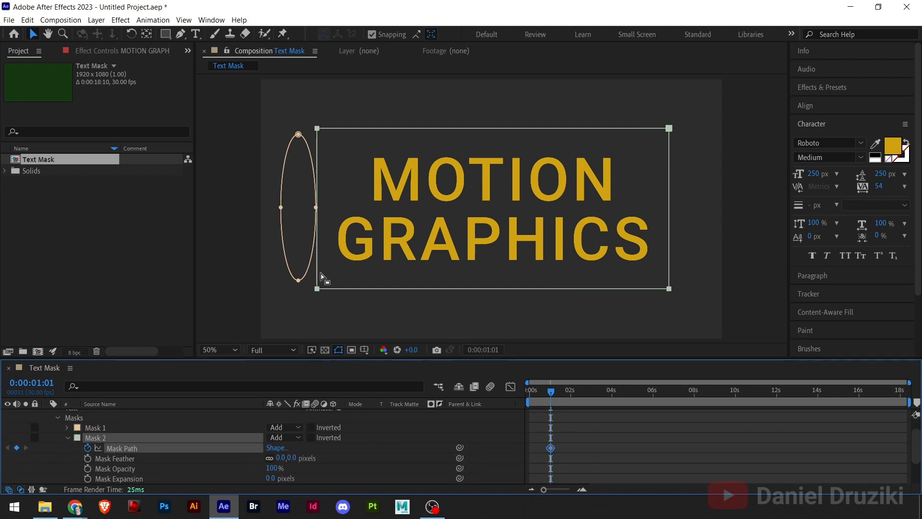
Step: At 0:00 move the whole rectangular Mask 2 horizontally to the right until the title is completely hidden
click(329, 289)
double_click(330, 288)
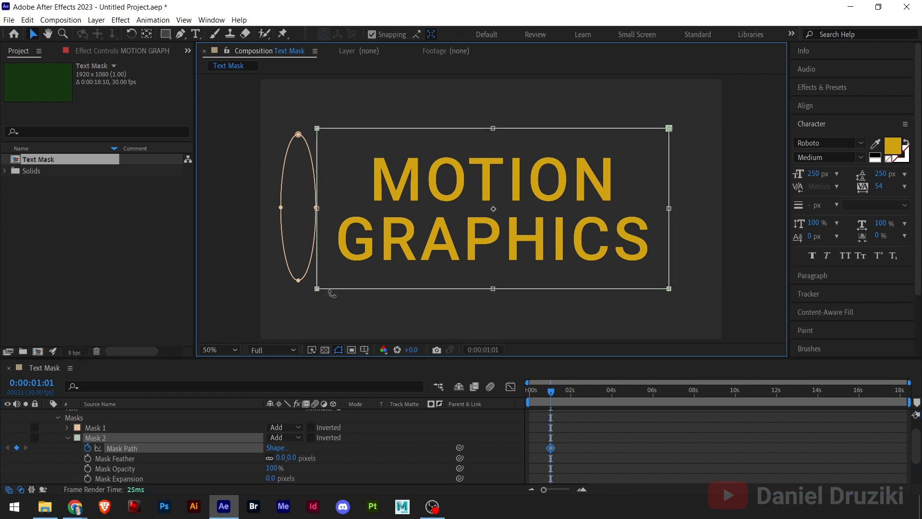
drag(551, 399, 521, 400)
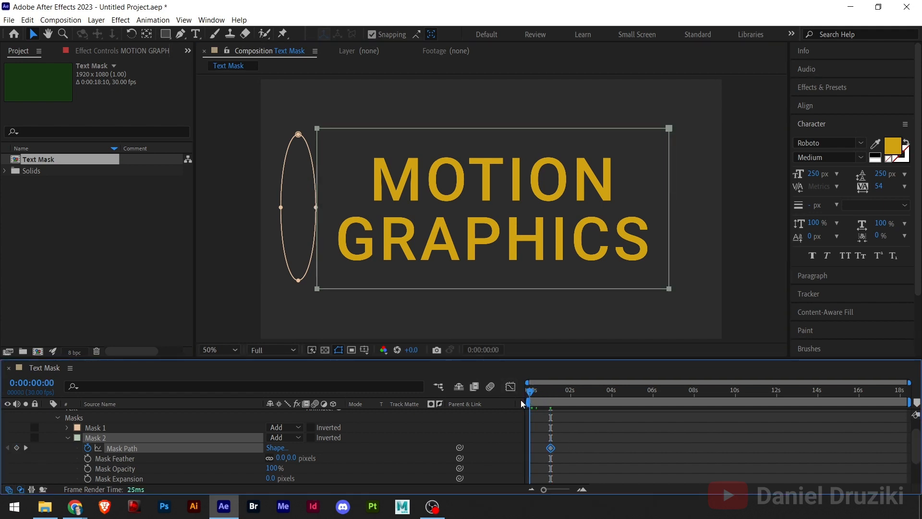
click(331, 291)
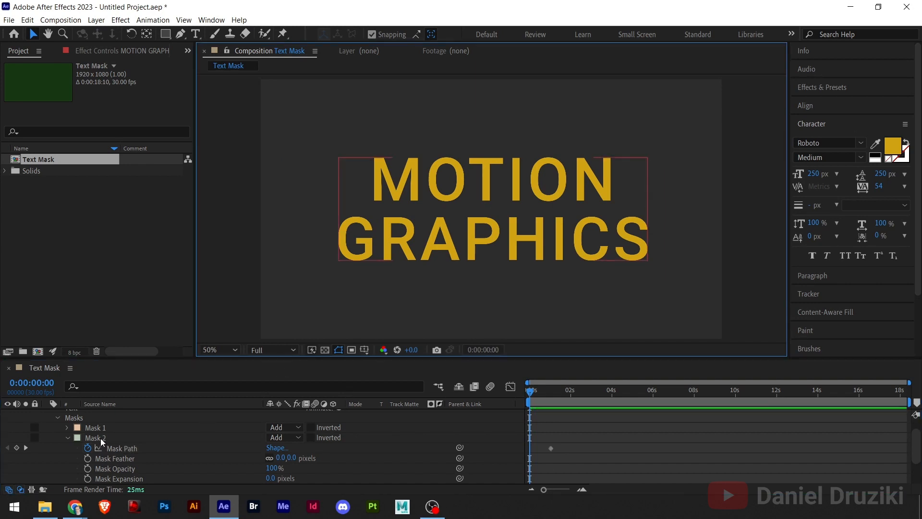
click(100, 438)
click(336, 288)
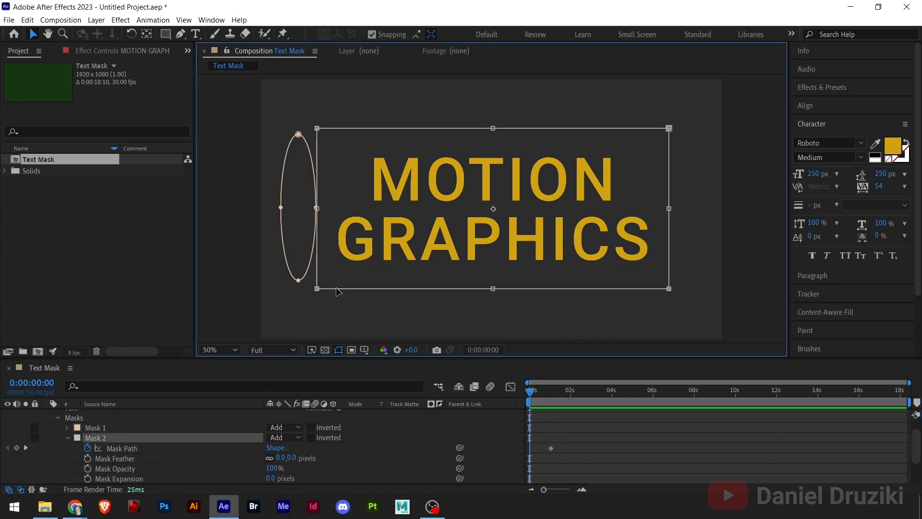
drag(336, 289, 676, 280)
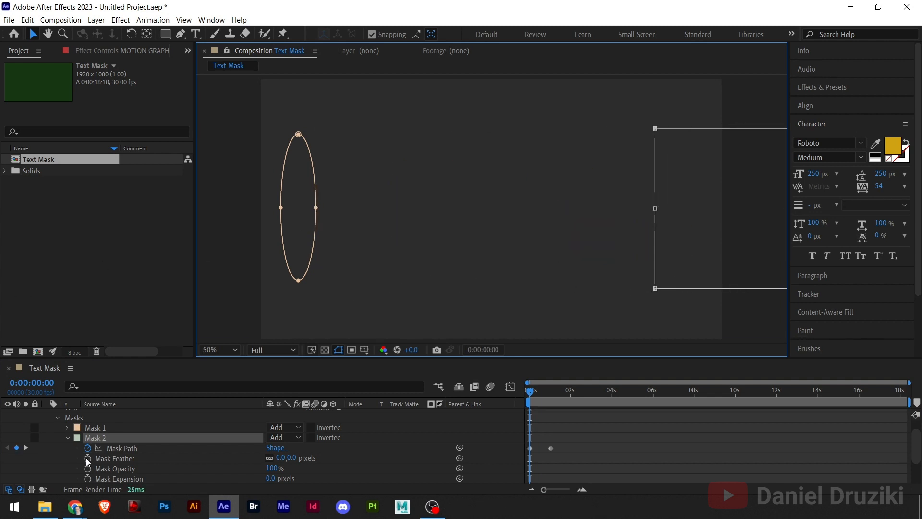
Step: Add a Mask Path keyframe to the elliptical Mask 1 at 0:00
click(96, 427)
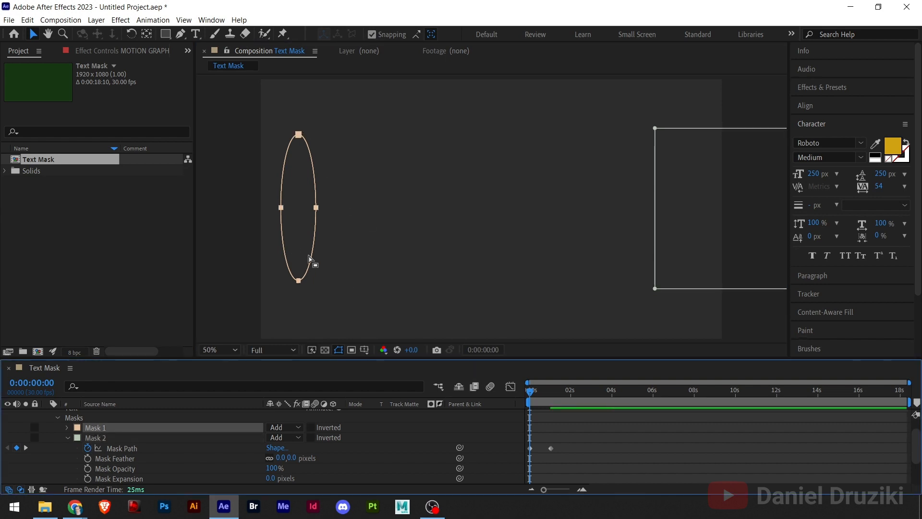
click(68, 428)
scroll(547, 436, down, 2)
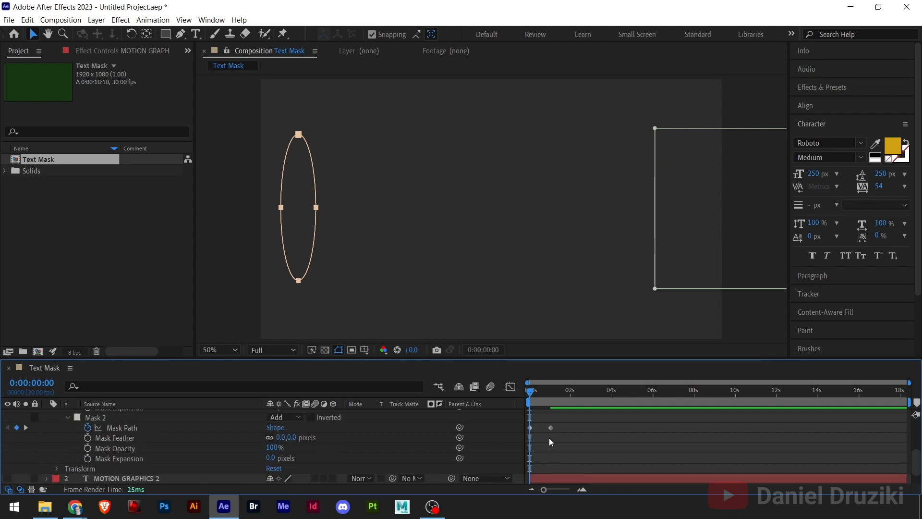
drag(541, 394, 509, 391)
scroll(105, 459, up, 2)
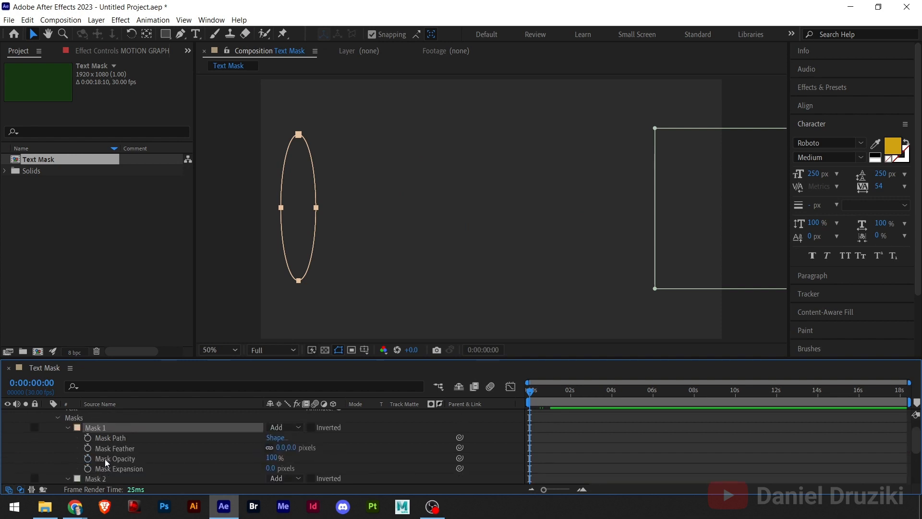
click(88, 438)
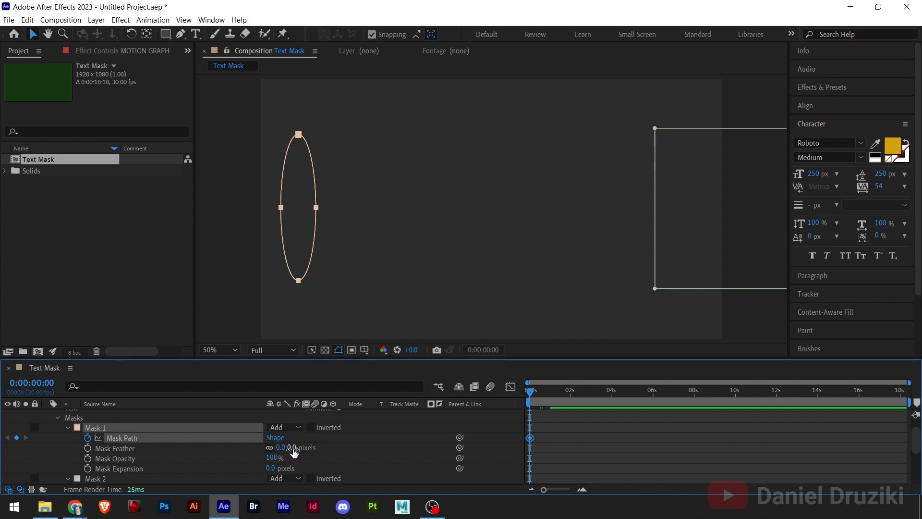
Step: Set the Mask Feather of the elliptical Mask 1 to 30 pixels
click(281, 447)
text(30)
key(Return)
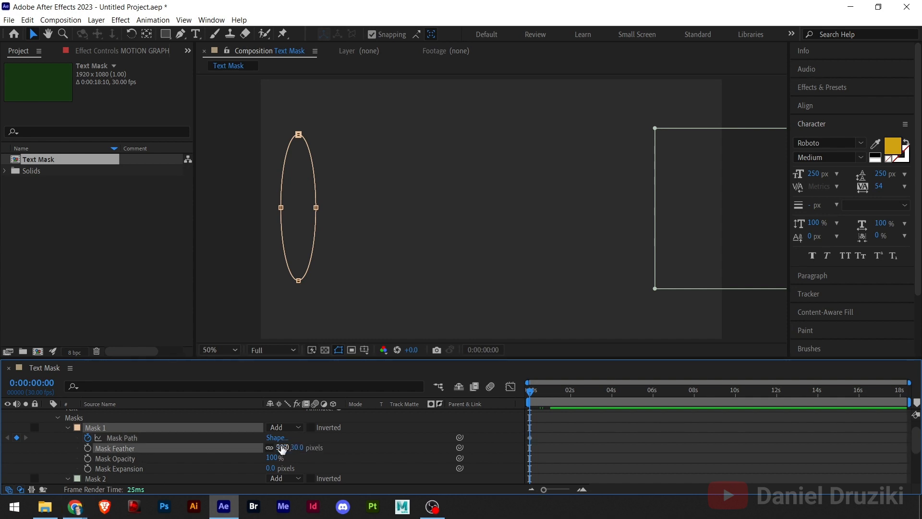
Step: At 0:00:01:01 move the whole elliptical Mask 1 horizontally across the title to just past its right end
click(314, 167)
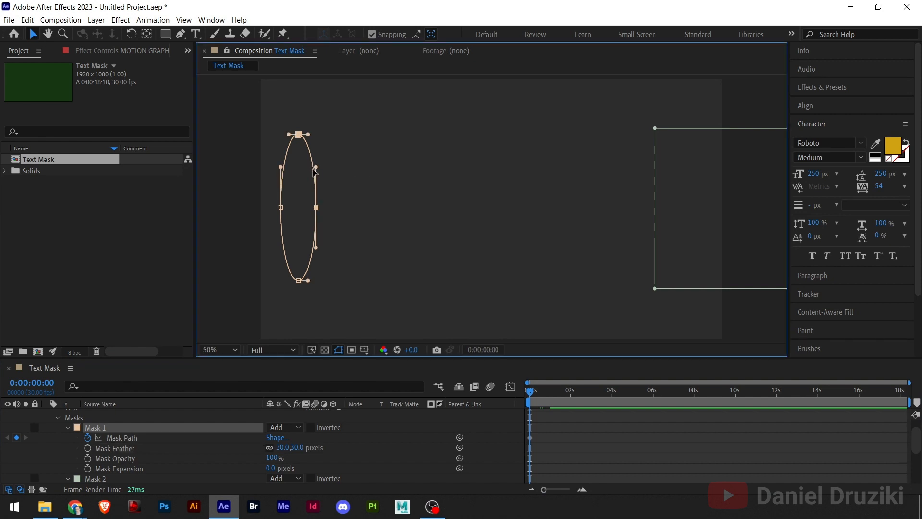
click(72, 421)
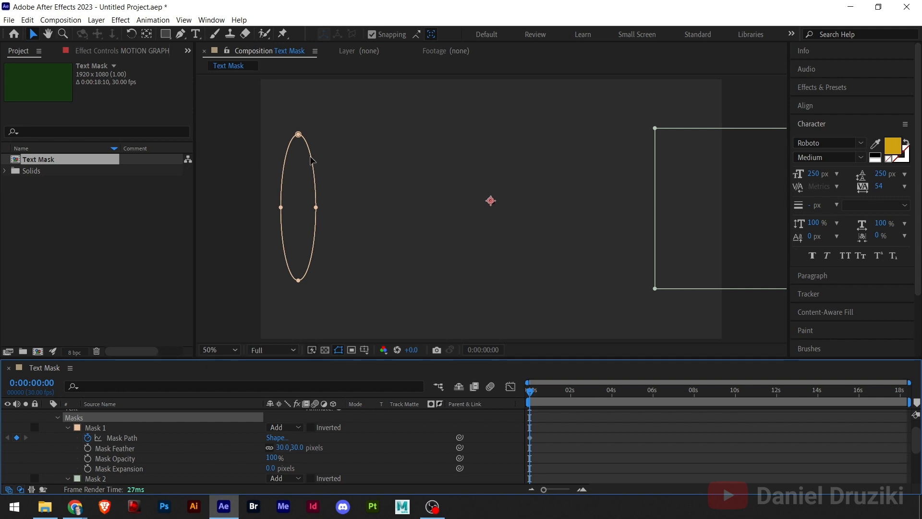
double_click(312, 160)
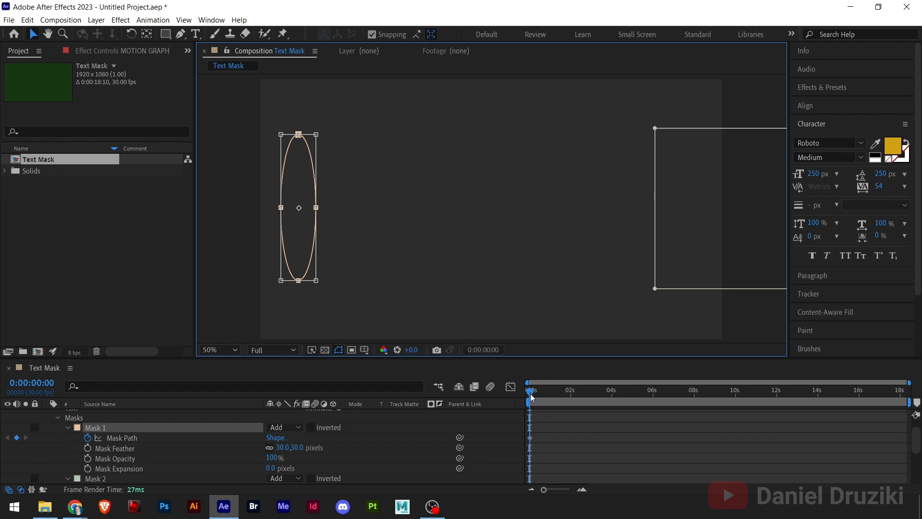
drag(532, 396, 554, 393)
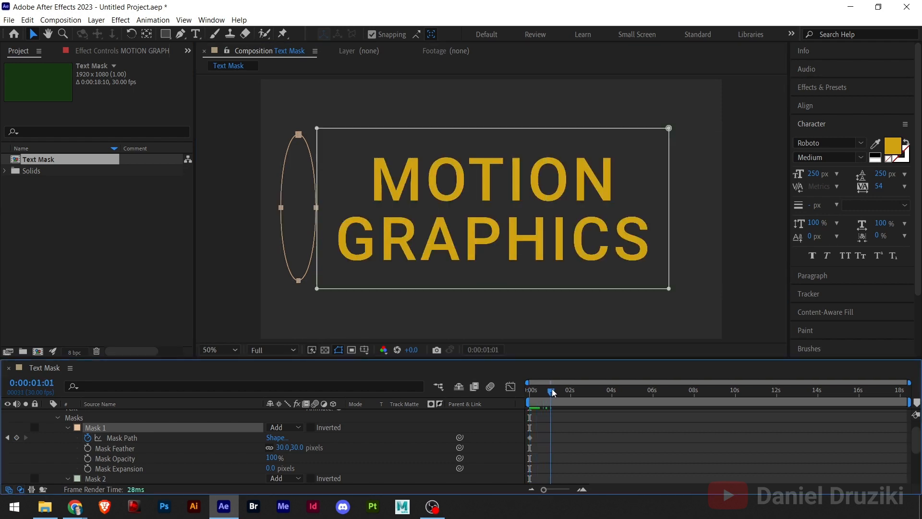
drag(310, 172, 689, 207)
scroll(615, 468, down, 3)
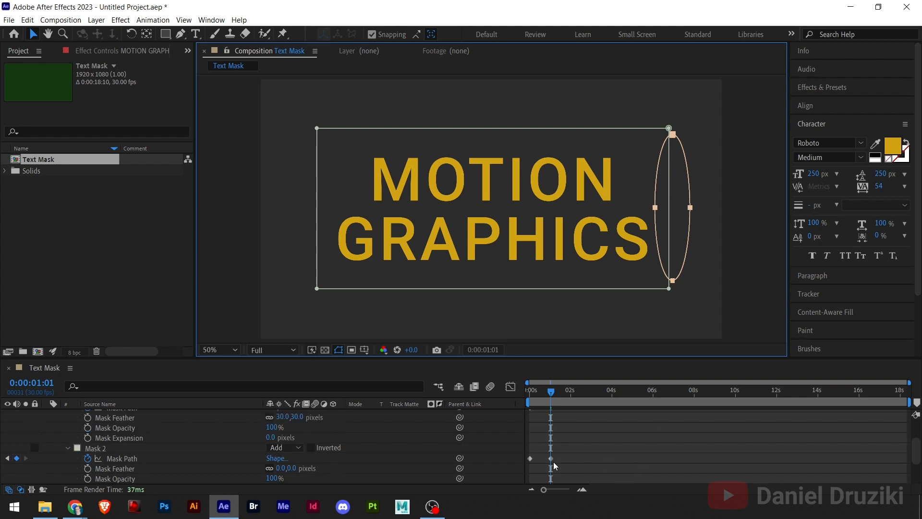
Step: Shift both Mask Path keyframes of the rectangular Mask 2 along the timeline so the first one sits at 0:00:01:01
mouse_move(566, 462)
mouse_down()
mouse_move(529, 461)
mouse_move(551, 461)
mouse_up()
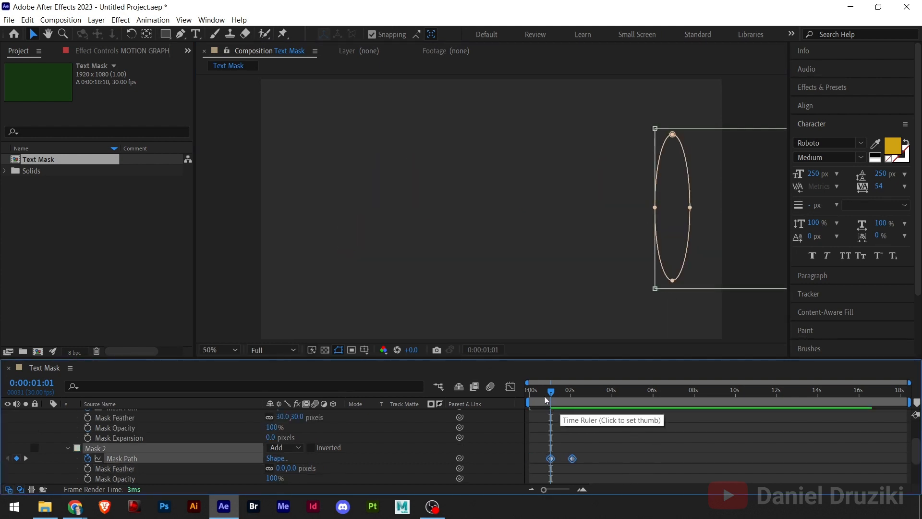
drag(550, 391, 575, 390)
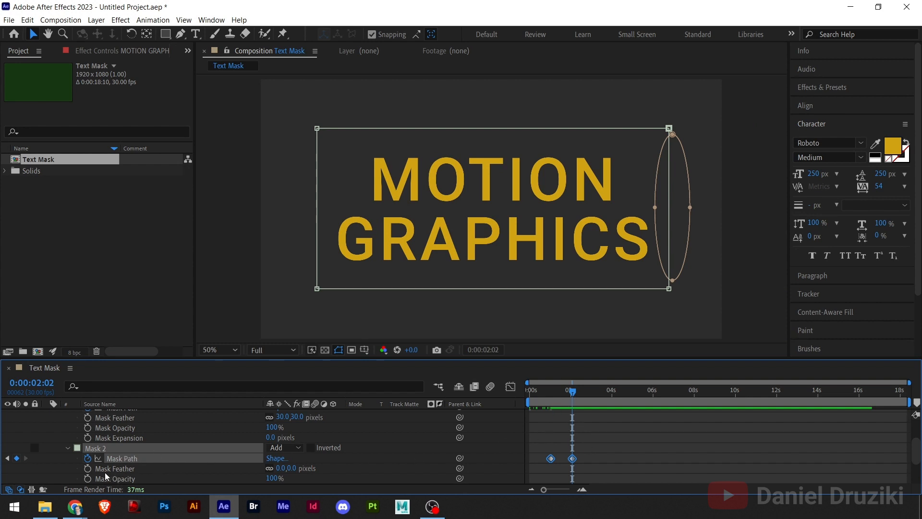
click(606, 472)
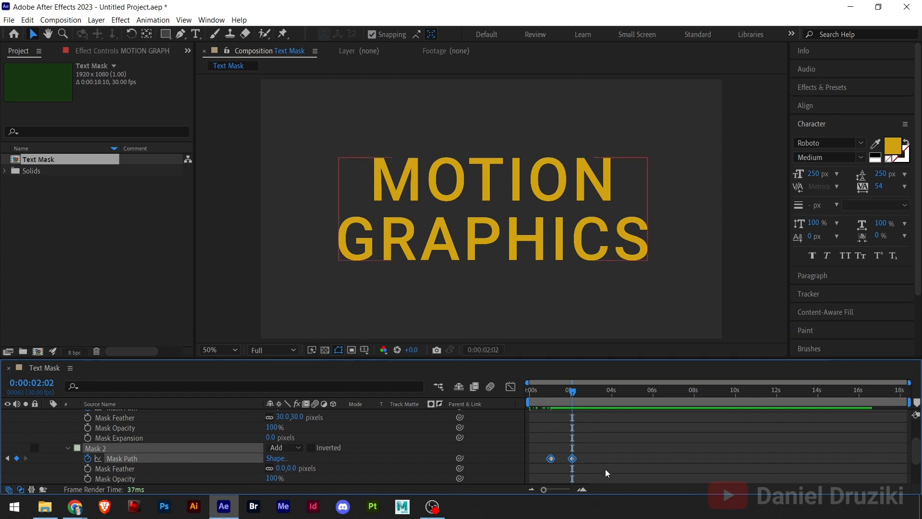
Step: Set the Mask Feather of the rectangular Mask 2 to 30 pixels and collapse the MOTION GRAPHICS 3 layer's properties
click(282, 469)
text(30)
key(Return)
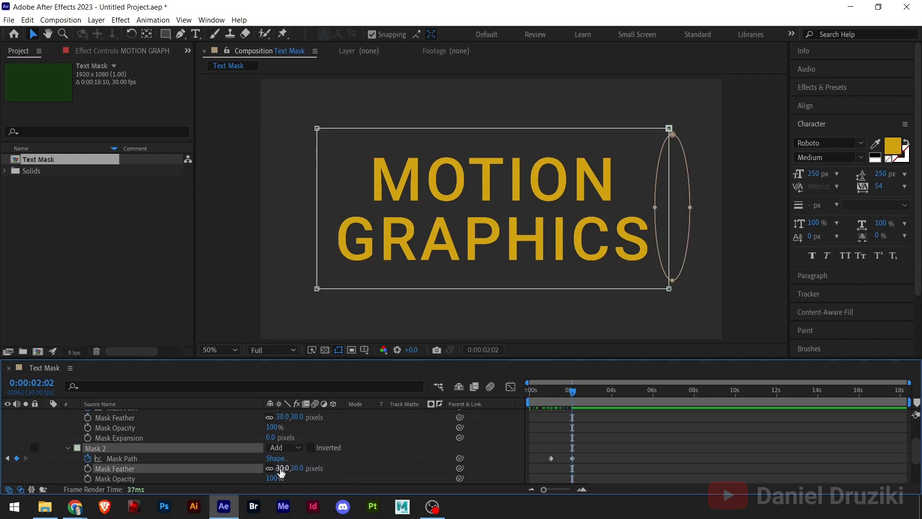
drag(571, 395, 589, 411)
scroll(228, 456, up, 3)
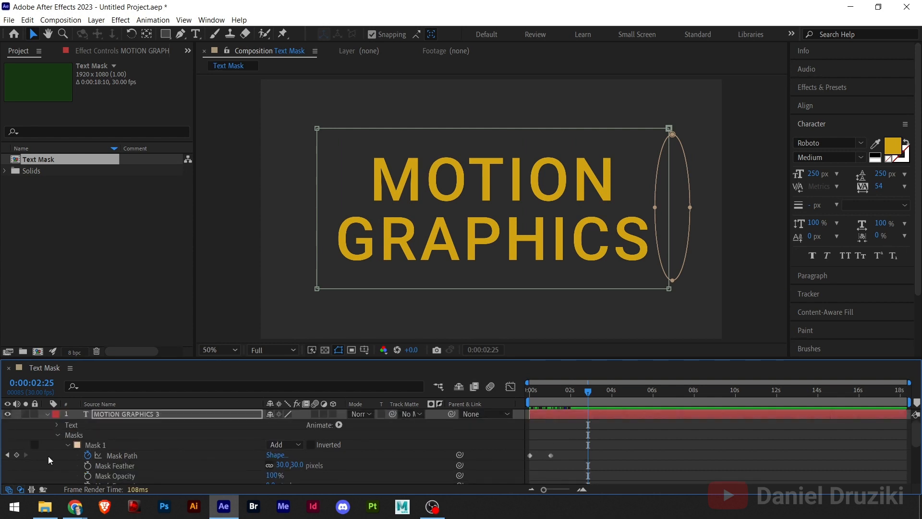
click(47, 414)
click(96, 469)
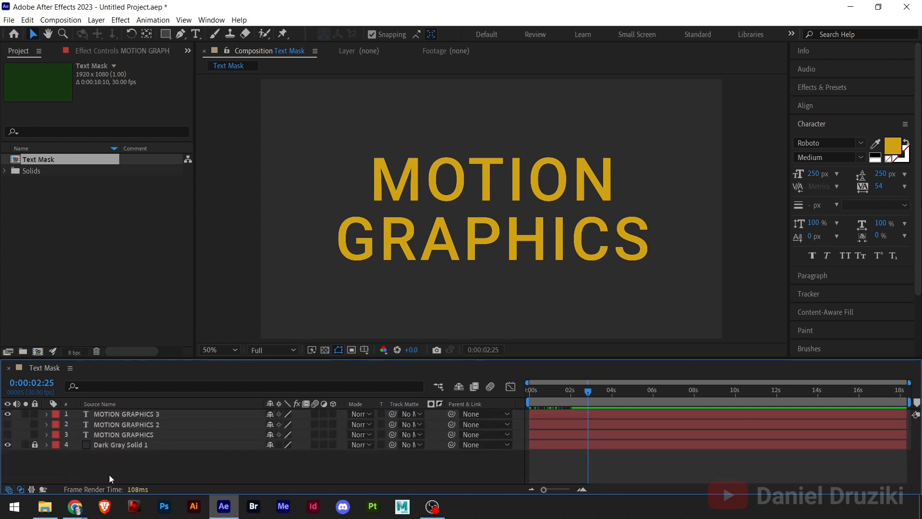
Step: Delete Mask 1 and Mask 2 from the MOTION GRAPHICS 3 layer
click(123, 416)
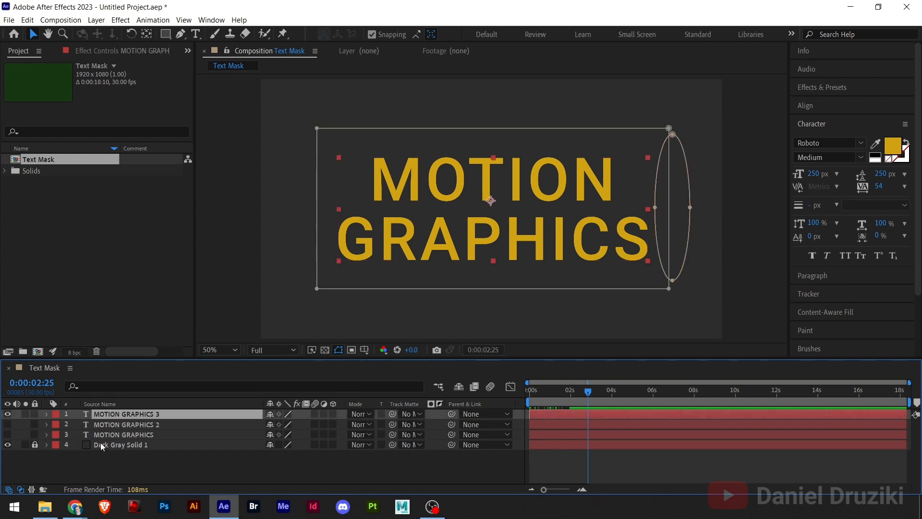
click(47, 415)
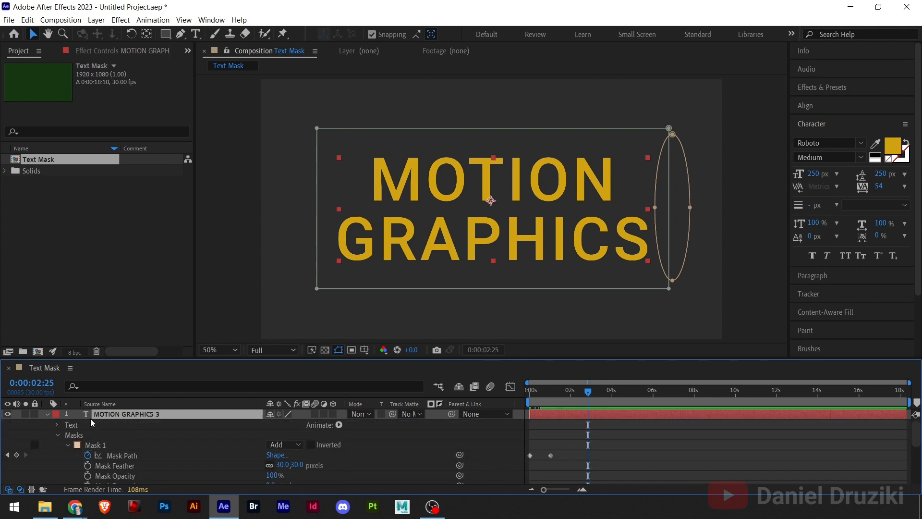
key(u)
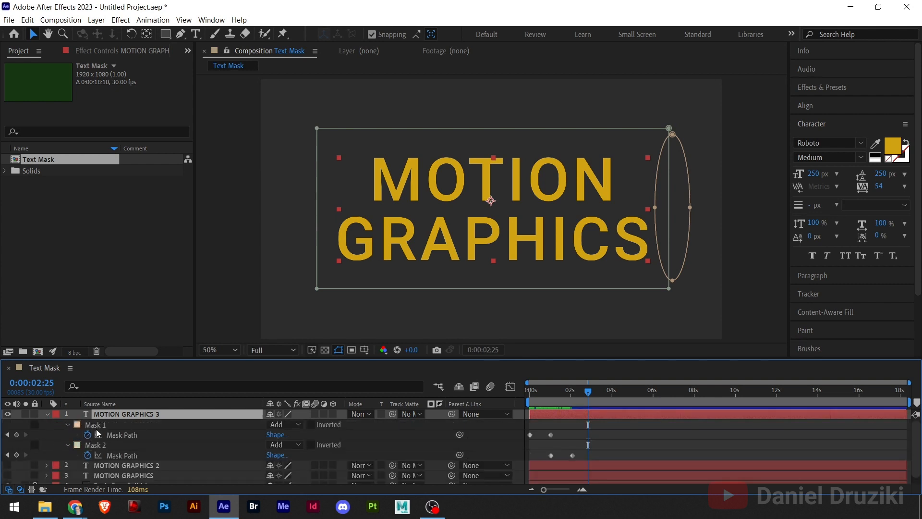
click(96, 426)
click(61, 433)
click(90, 429)
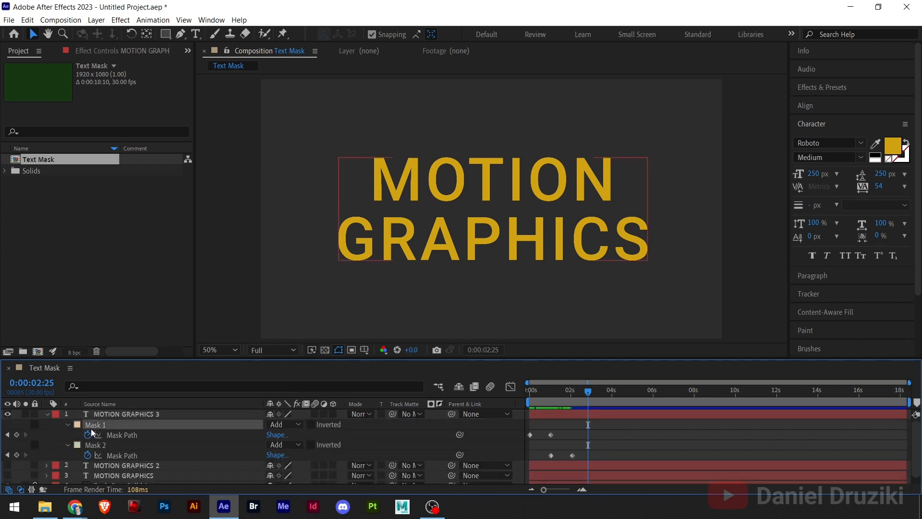
key(Delete)
click(99, 426)
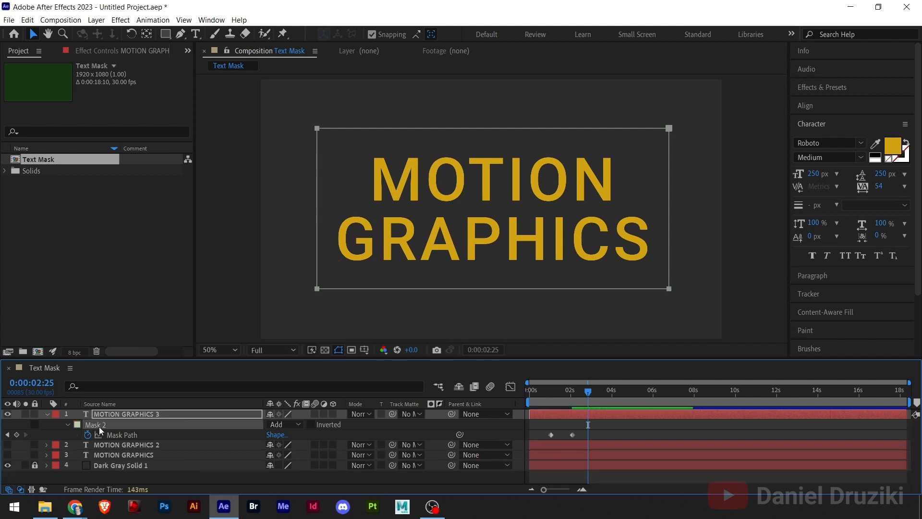
key(Delete)
click(143, 475)
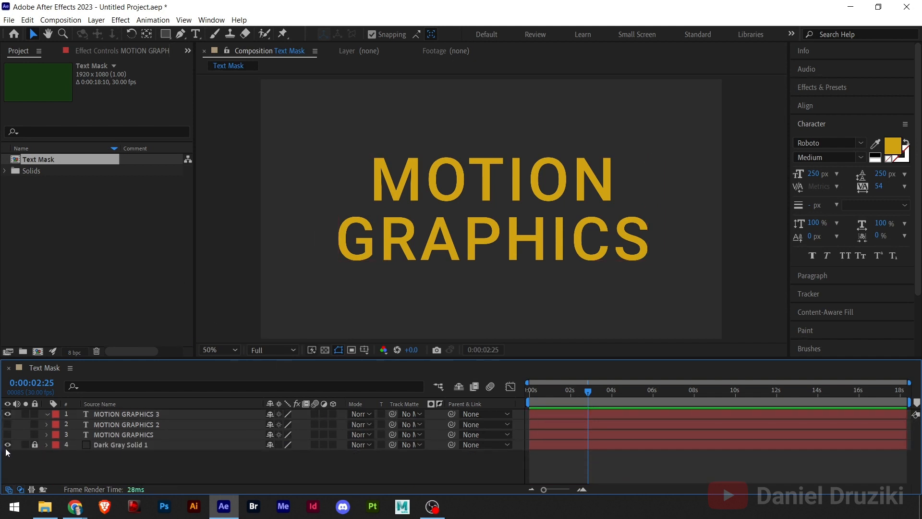
Step: Draw three adjoining rectangular masks on the MOTION GRAPHICS 3 layer, covering the letters MO, TI and ON of the upper word
click(165, 33)
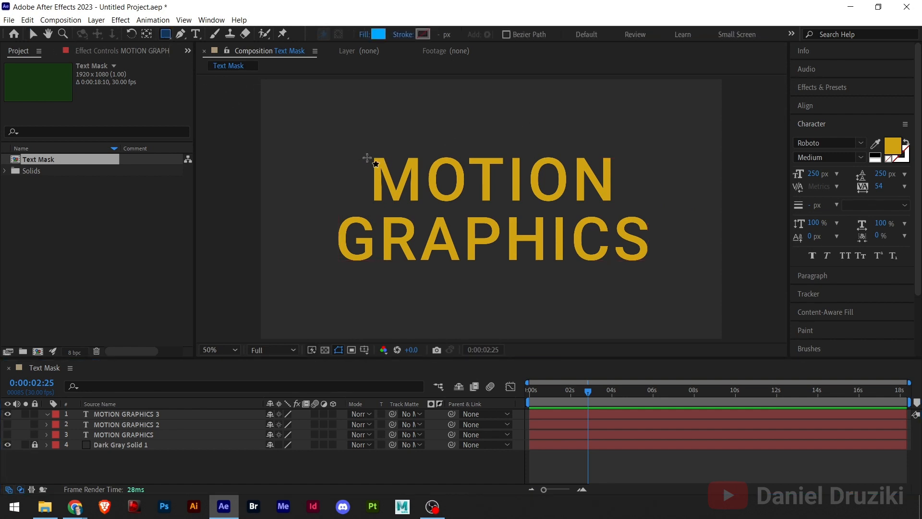
drag(367, 149, 462, 203)
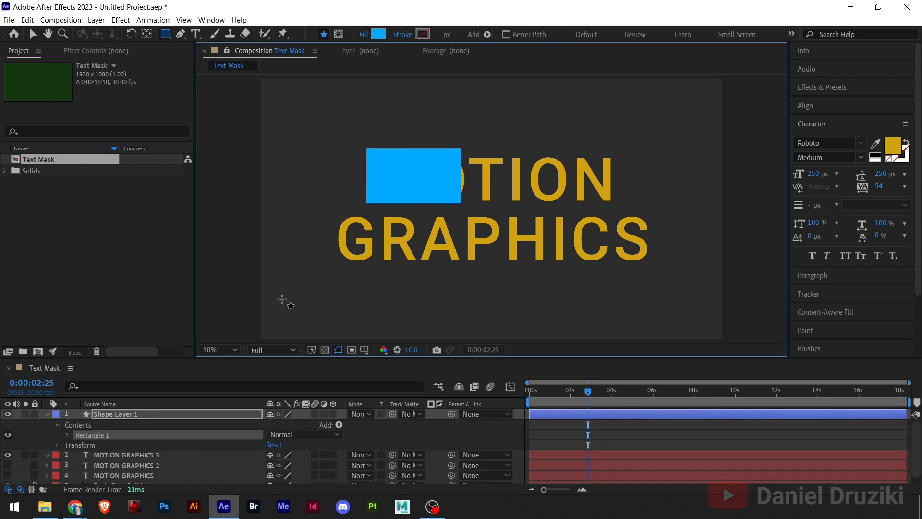
key(ctrl+z)
click(133, 416)
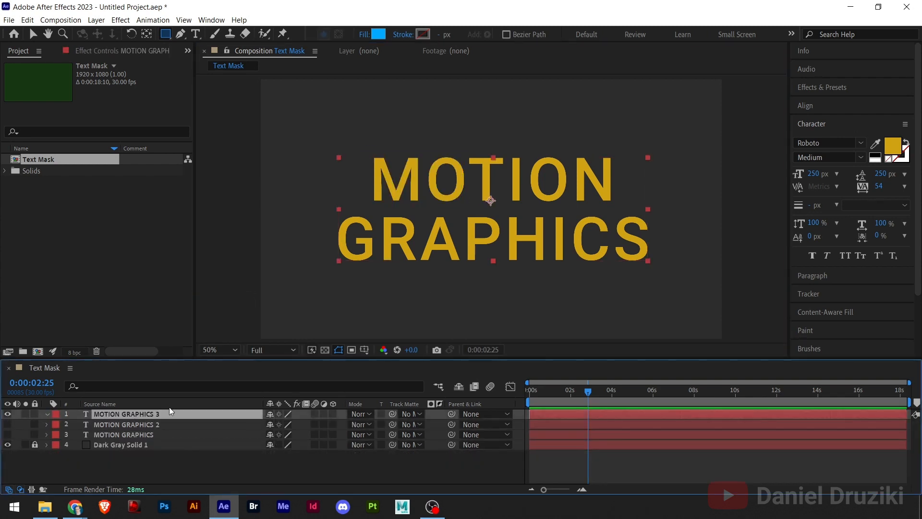
mouse_move(364, 151)
mouse_down()
mouse_move(439, 201)
mouse_move(469, 210)
mouse_up()
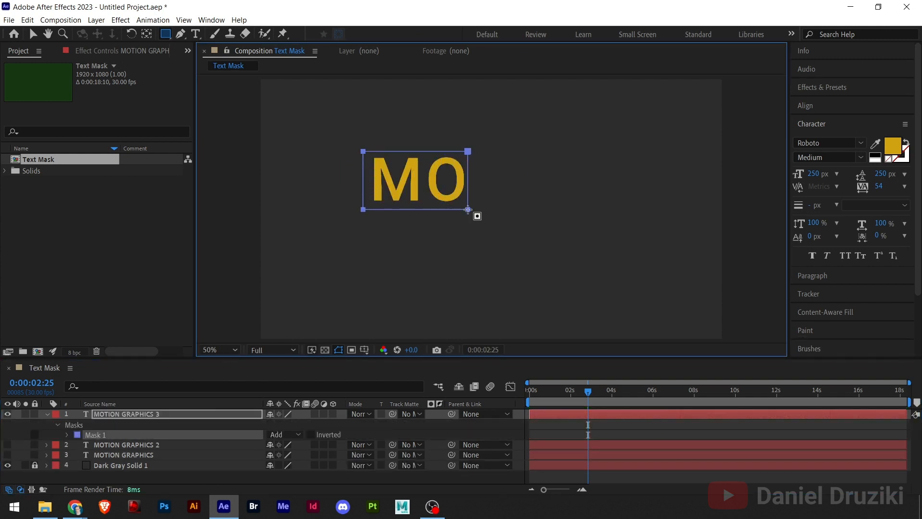
drag(469, 151, 528, 208)
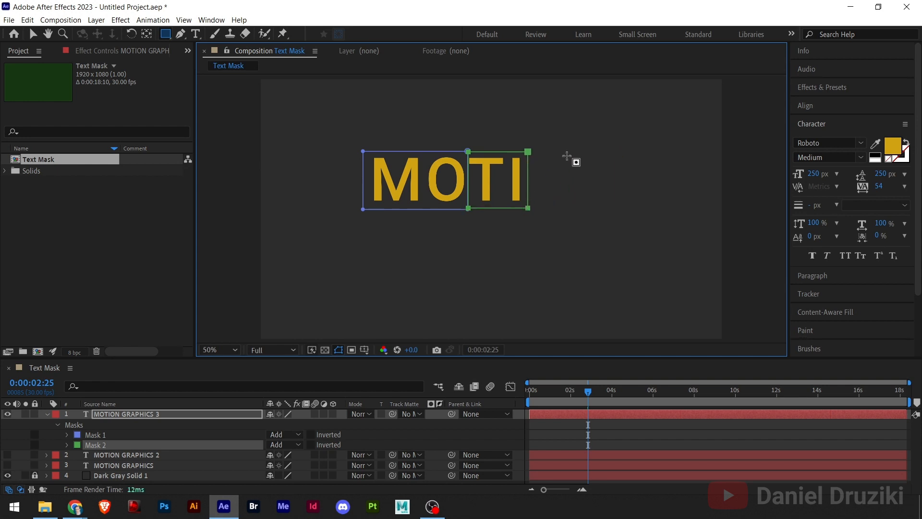
drag(528, 152, 620, 210)
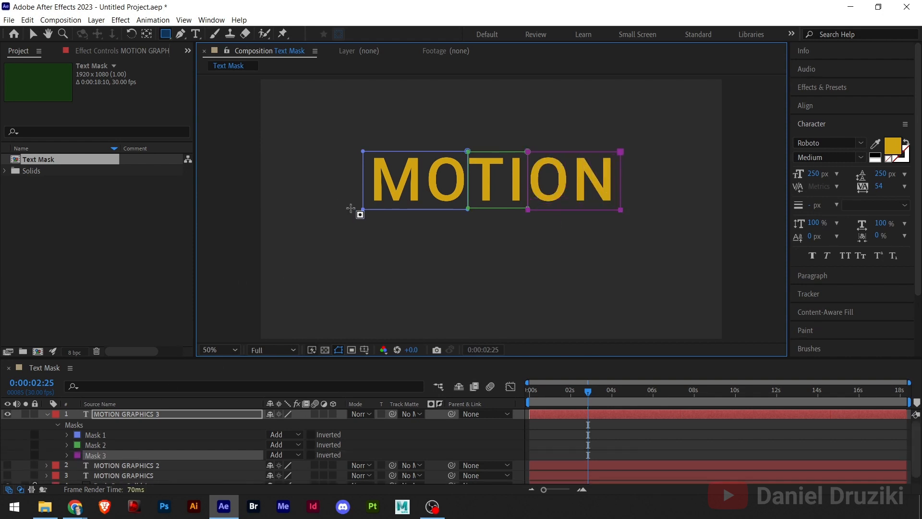
Step: Draw three more adjoining rectangular masks on the same layer, covering the letters GRA, PH and ICS of the lower word
drag(351, 209, 416, 250)
key(ctrl+z)
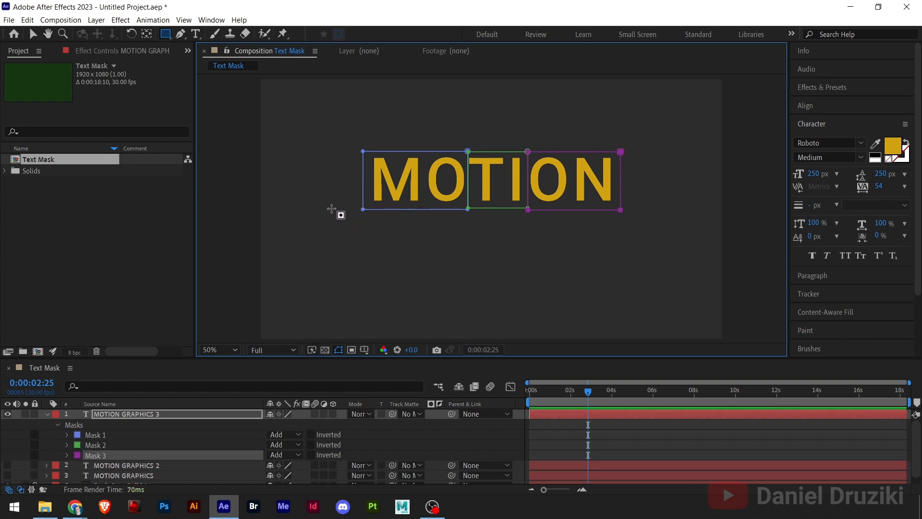
drag(329, 212, 464, 267)
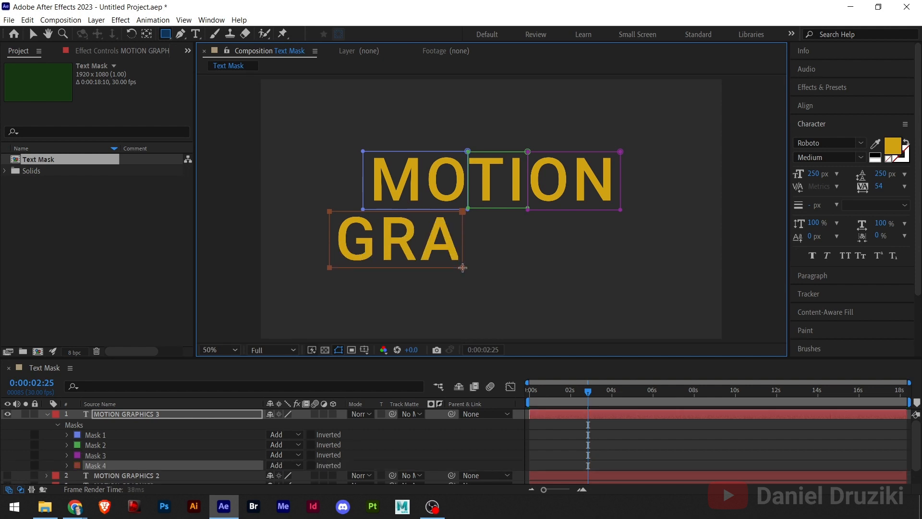
click(463, 210)
drag(502, 250, 551, 268)
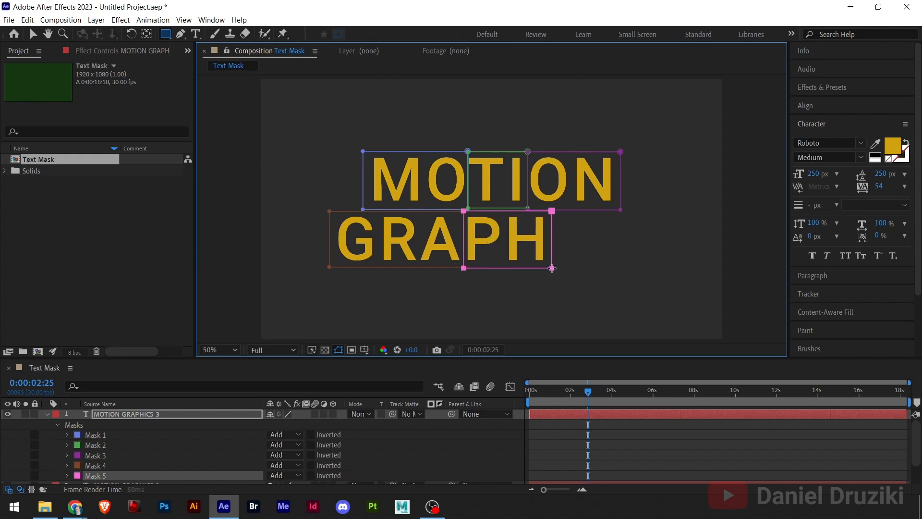
click(552, 210)
drag(561, 223, 655, 265)
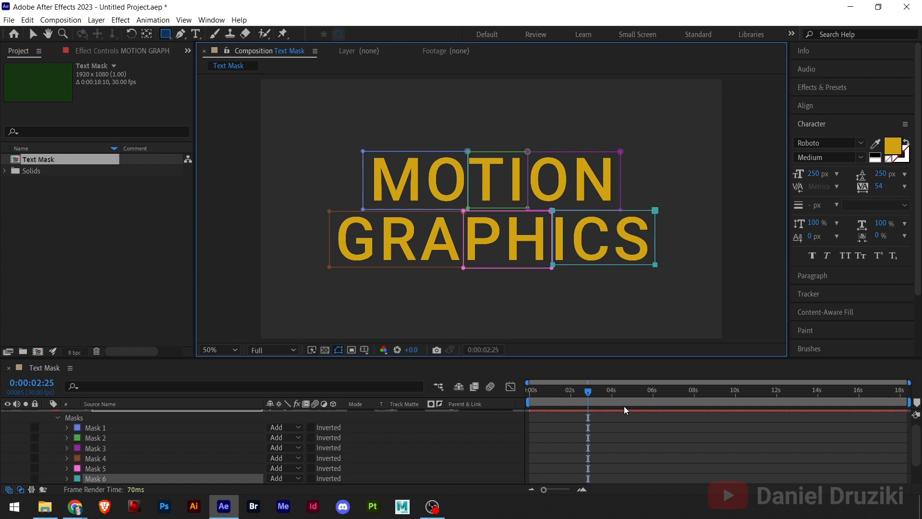
Step: Add a Mask Path keyframe to all six masks of the MOTION GRAPHICS 3 layer at 0:00:02:25
click(94, 430)
shift+click(97, 479)
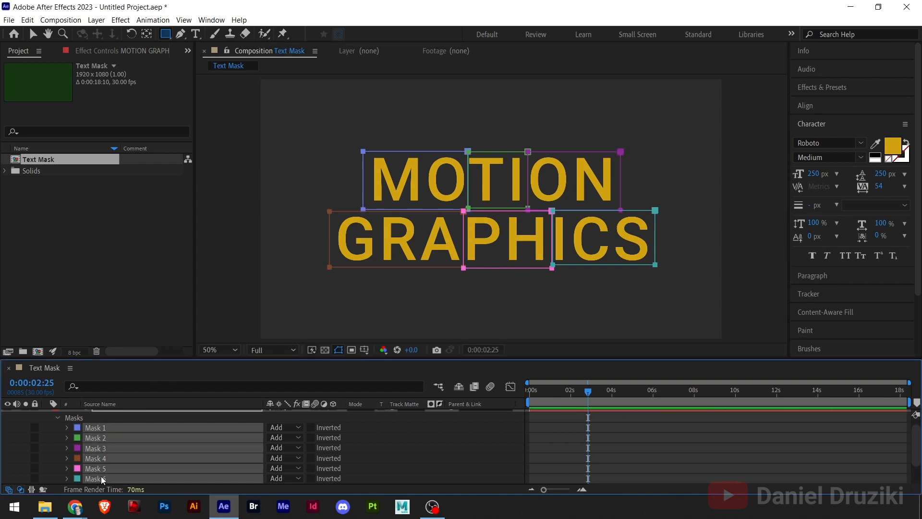
click(67, 429)
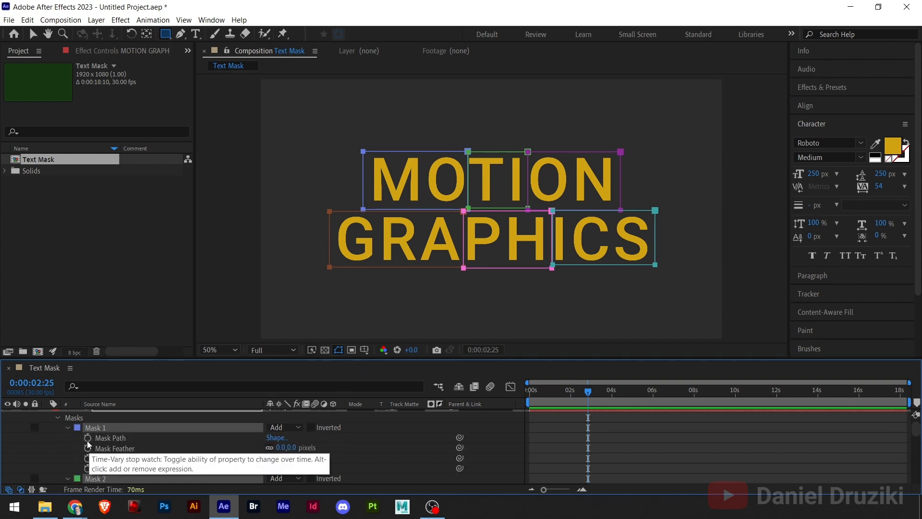
click(88, 438)
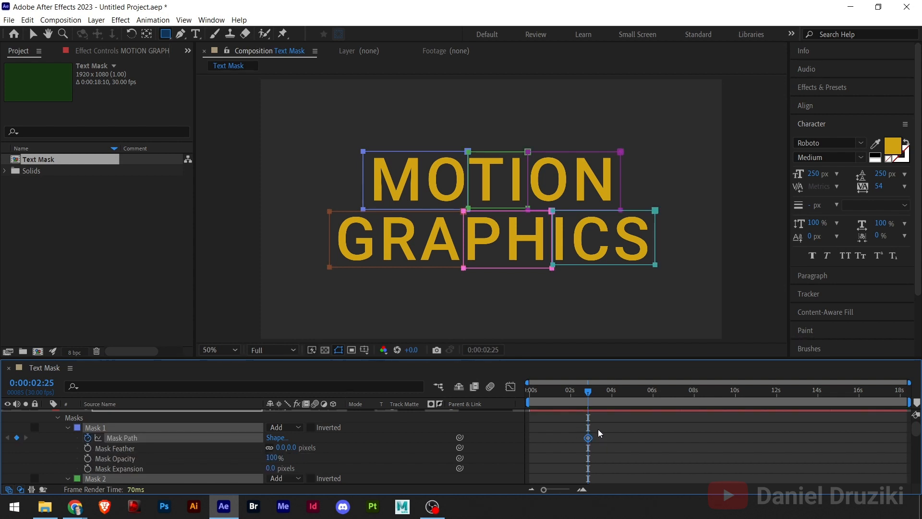
Step: Show only the layer's keyframed properties and move all six Mask Path keyframes to the start of the timeline
key(u)
scroll(598, 434, up, 1)
scroll(596, 436, down, 1)
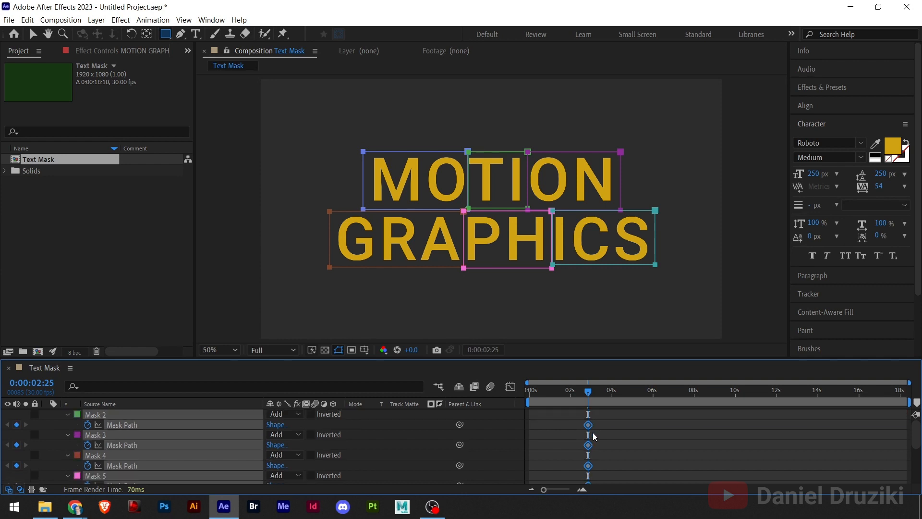
scroll(594, 435, down, 1)
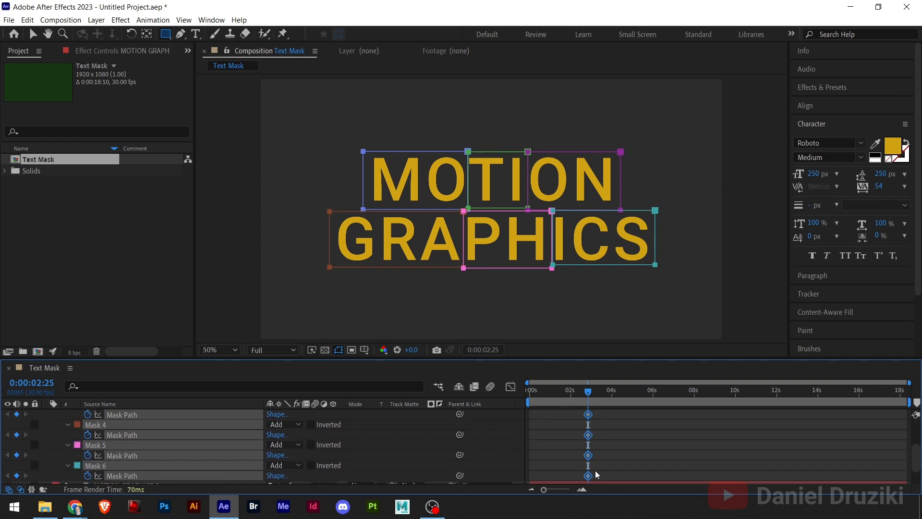
drag(590, 479, 534, 479)
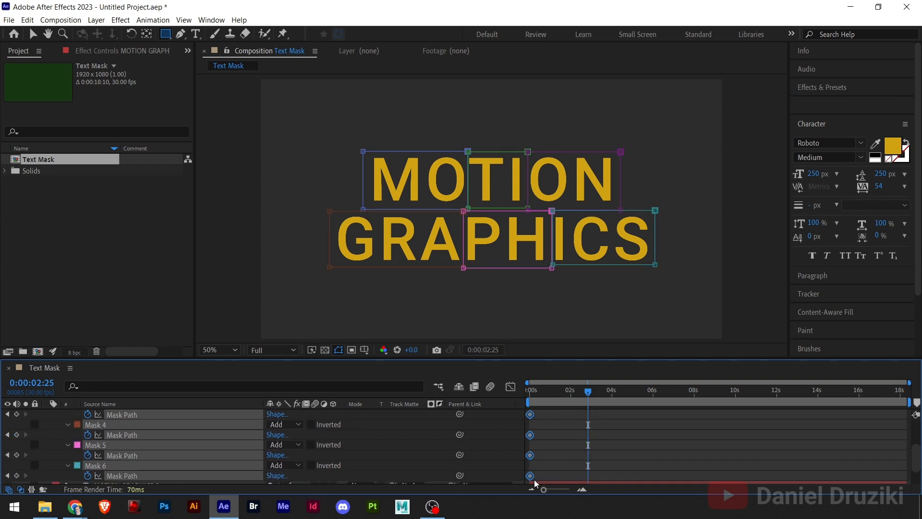
Step: At 0:00:01:24 move the whole Mask 1 straight up above the title until the letters MO are hidden
click(567, 390)
click(578, 414)
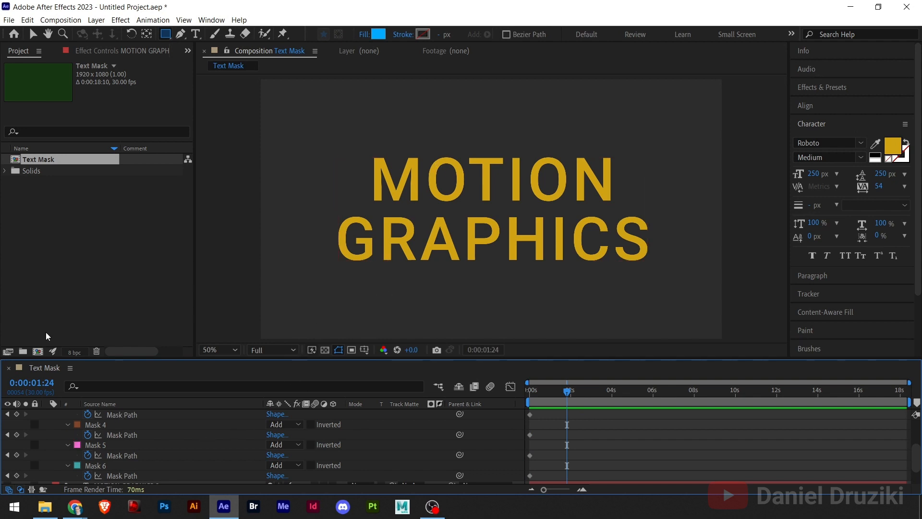
scroll(107, 446, up, 2)
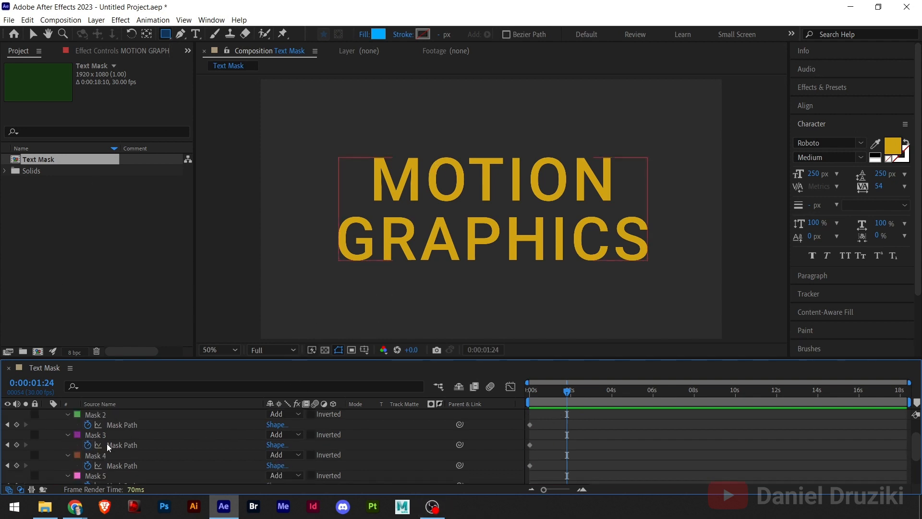
click(98, 427)
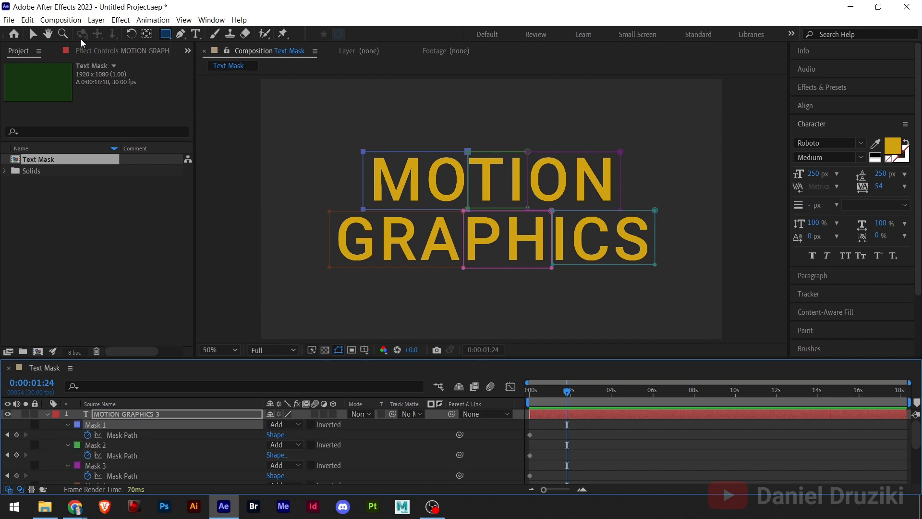
click(33, 36)
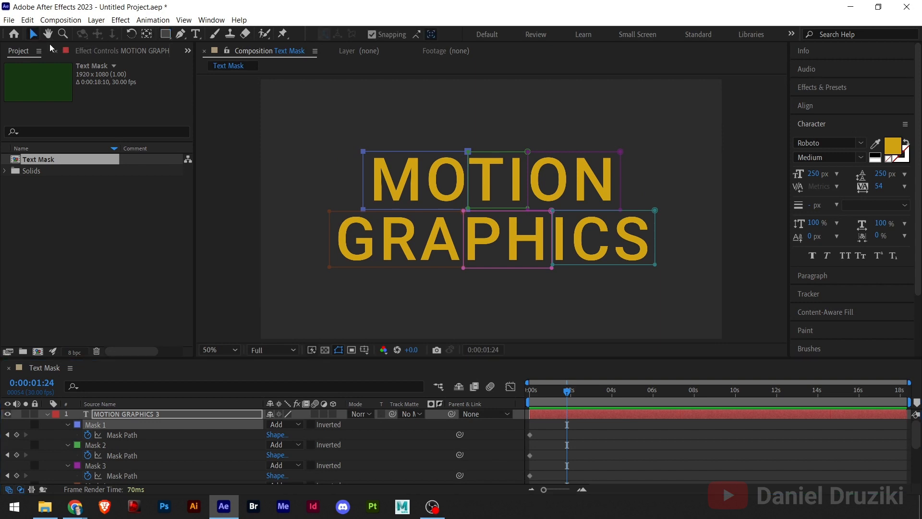
double_click(366, 172)
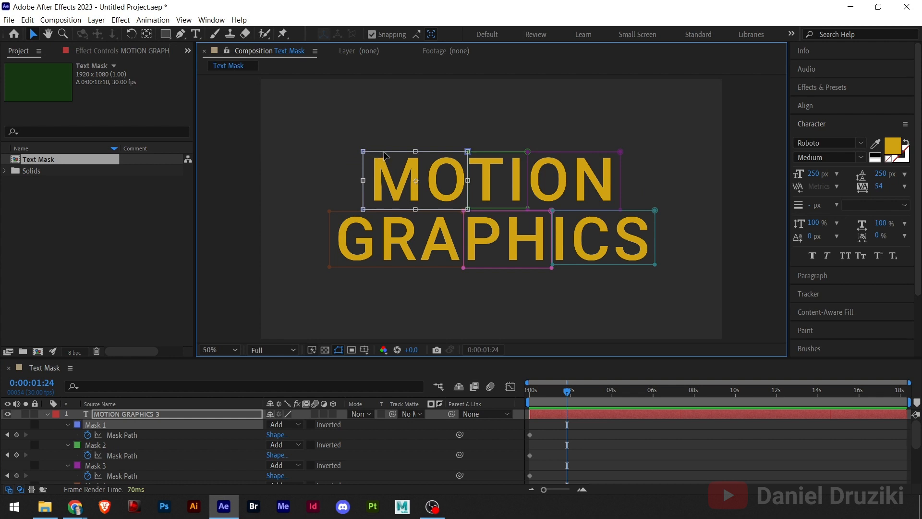
drag(385, 141, 386, 94)
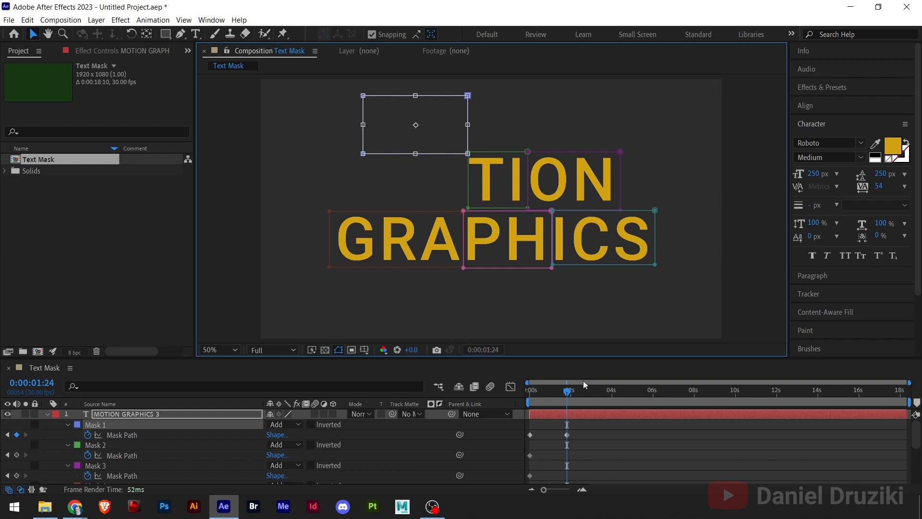
Step: At 0:00:01:24 move the whole Mask 2 and Mask 3 straight up above the title until the letters TI and ON are hidden
click(94, 446)
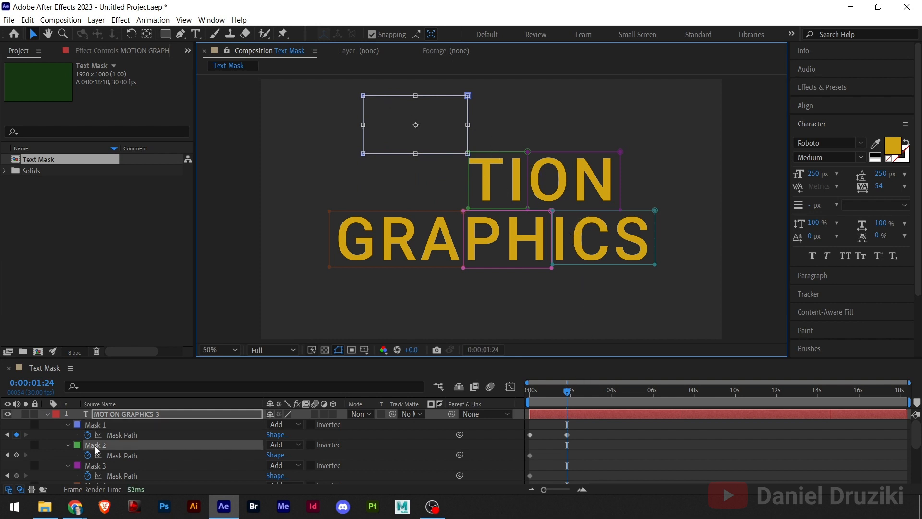
double_click(503, 154)
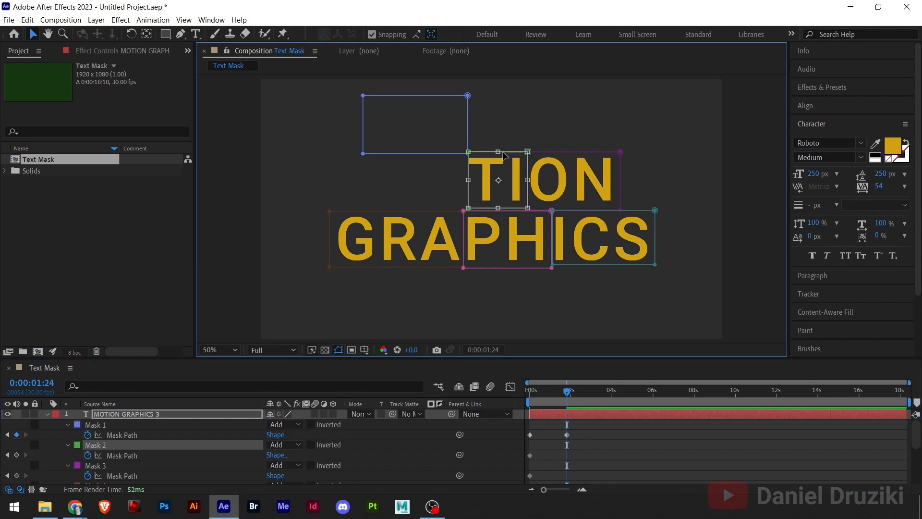
drag(510, 154, 523, 101)
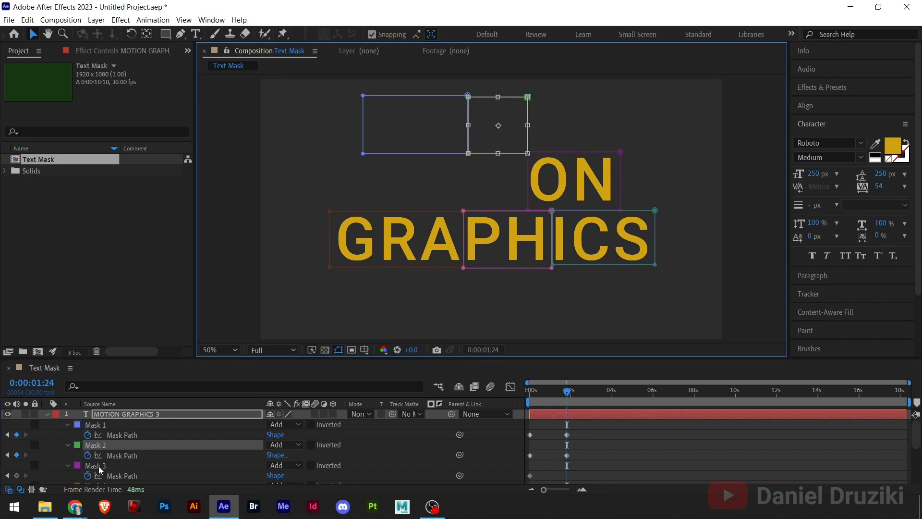
click(100, 470)
double_click(573, 152)
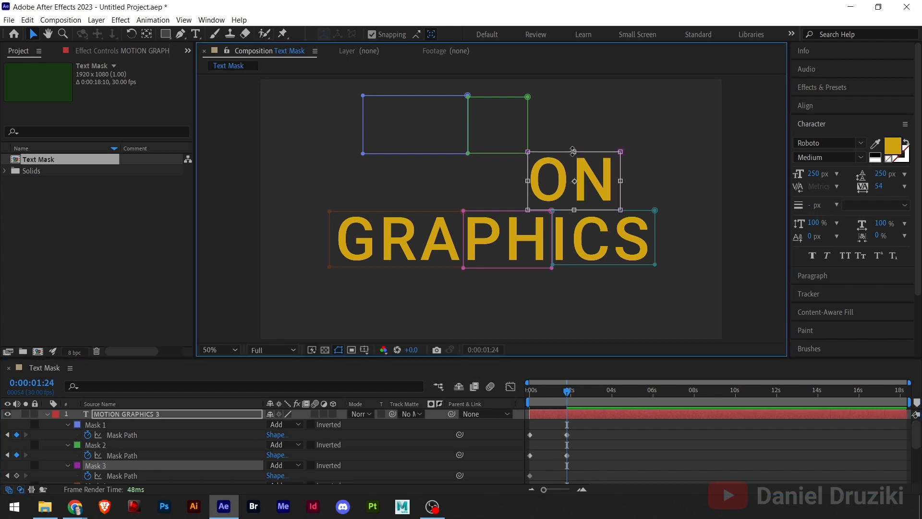
drag(596, 152, 602, 97)
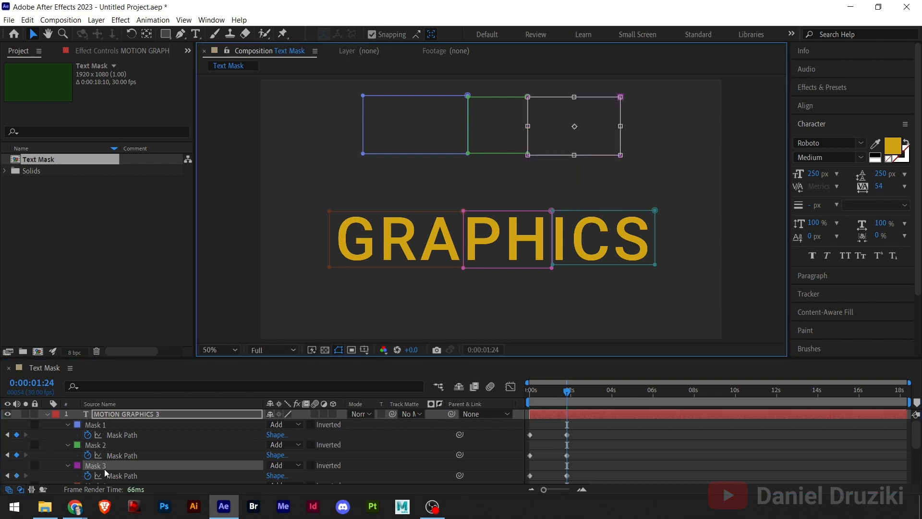
Step: Move the whole Mask 4 and Mask 5 straight down below the title until the letters GRA and PH are hidden
scroll(115, 464, down, 1)
click(111, 457)
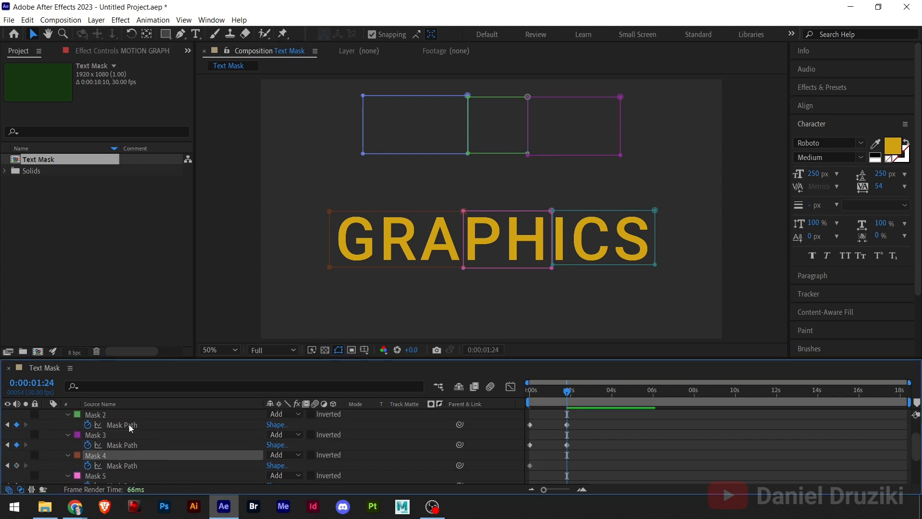
double_click(356, 212)
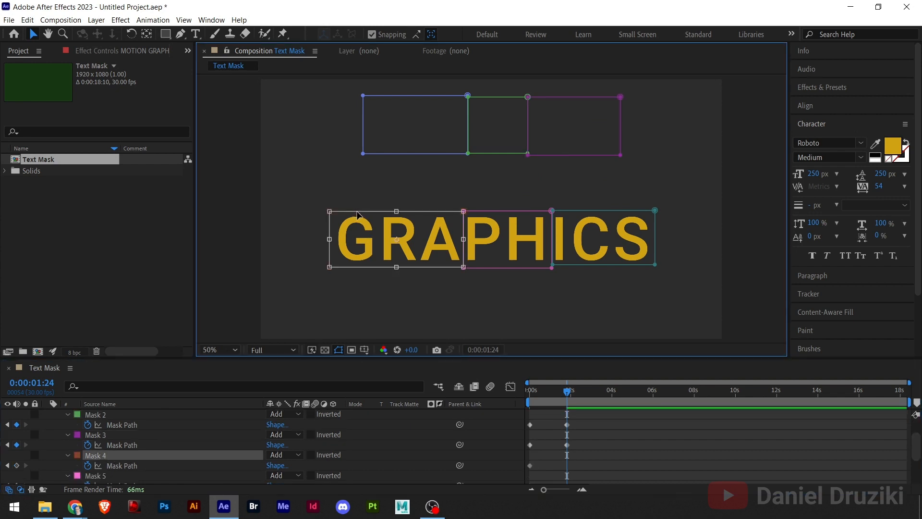
drag(357, 215, 360, 261)
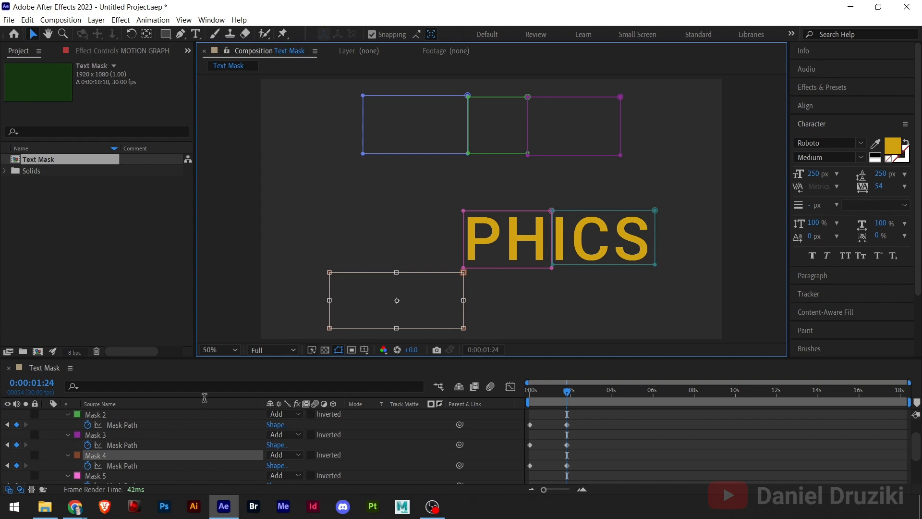
click(111, 477)
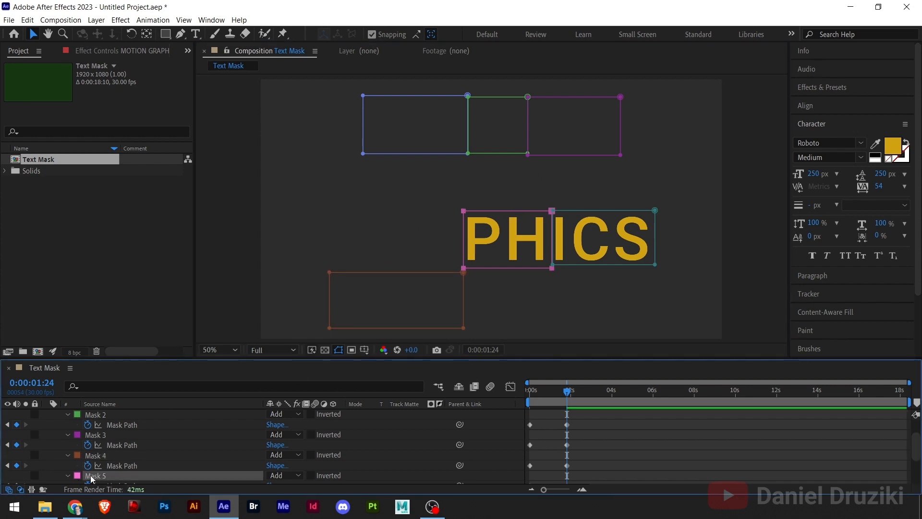
double_click(496, 210)
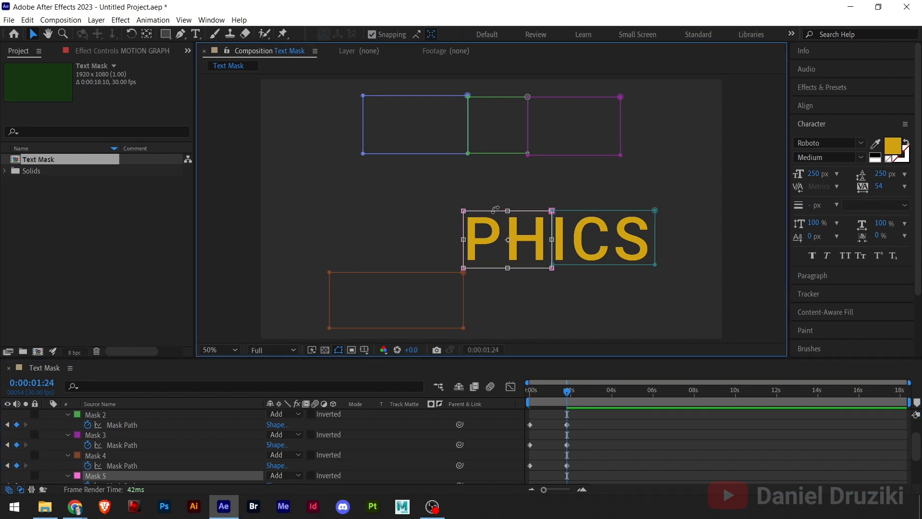
drag(488, 219, 491, 279)
Step: Move the whole Mask 6 straight down below the title until the letters ICS are hidden
scroll(111, 469, down, 3)
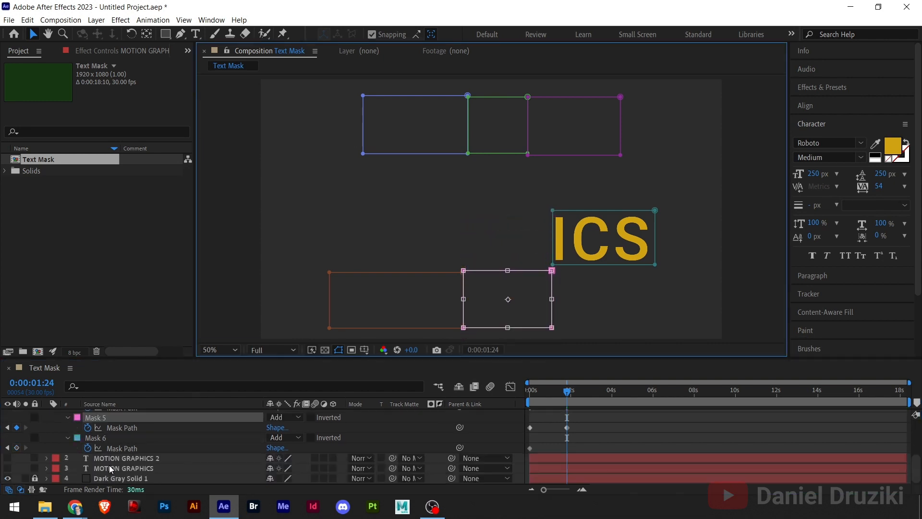
click(99, 438)
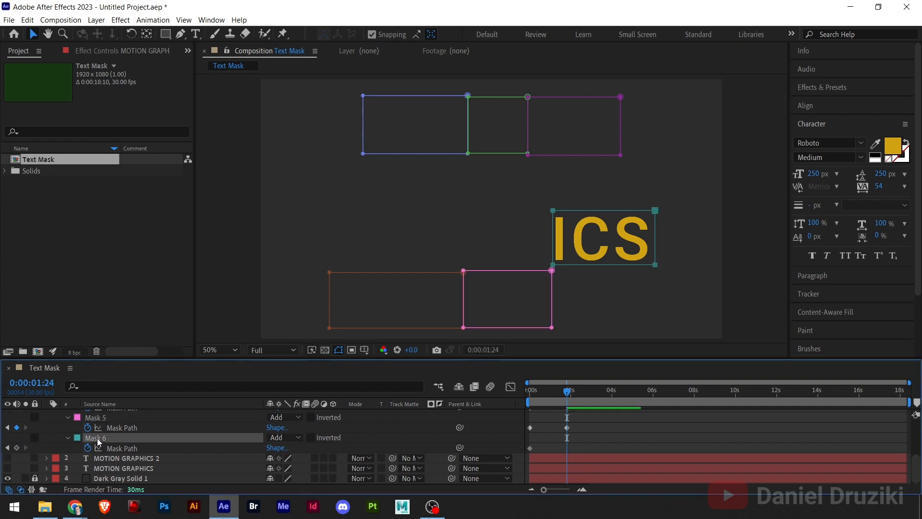
double_click(601, 211)
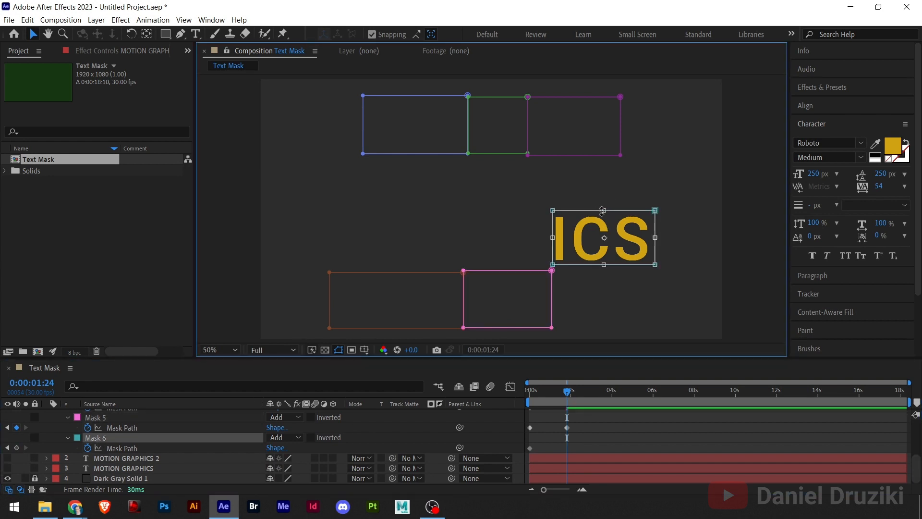
drag(597, 214, 598, 273)
mouse_move(565, 402)
mouse_down()
mouse_move(562, 392)
mouse_move(518, 389)
mouse_move(567, 393)
mouse_up()
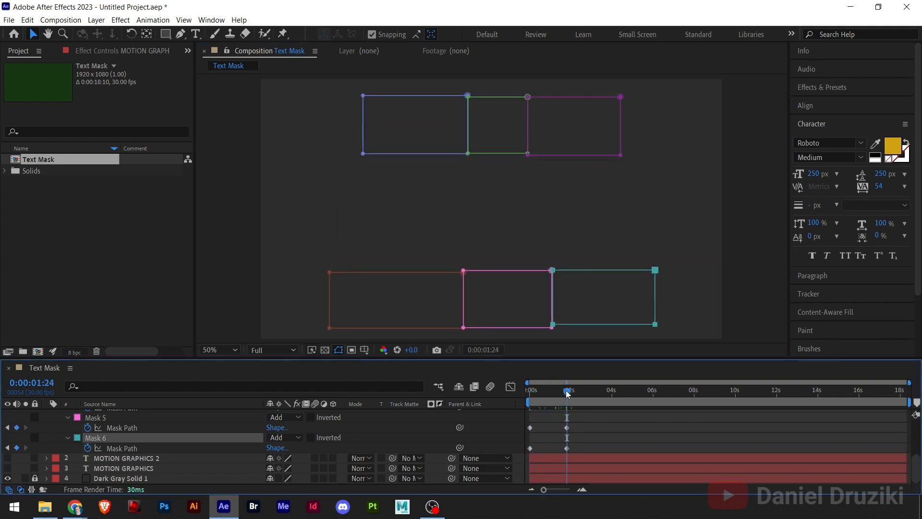
Step: Delay the second Mask Path keyframe of Mask 2 to about 2.6 seconds and that of Mask 5 to about 3.2 seconds
scroll(582, 419, up, 2)
click(591, 464)
scroll(590, 465, up, 1)
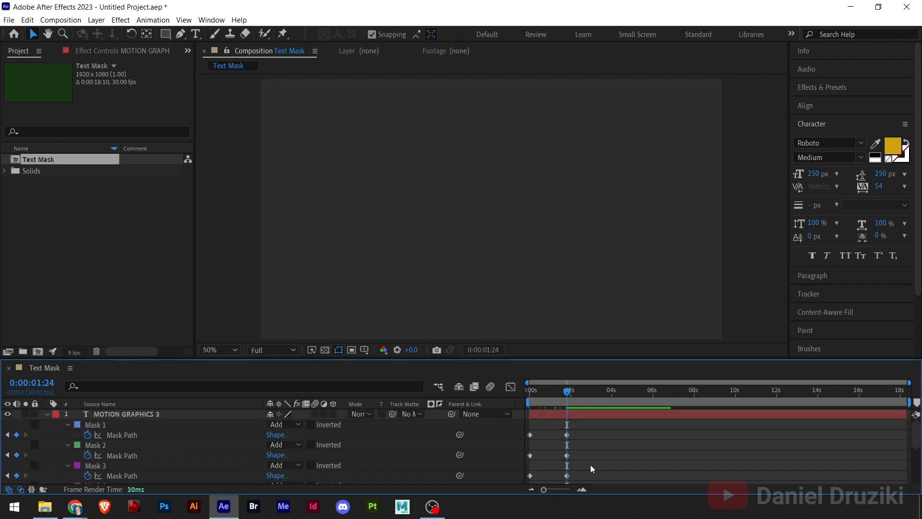
drag(567, 455, 587, 428)
scroll(598, 454, down, 3)
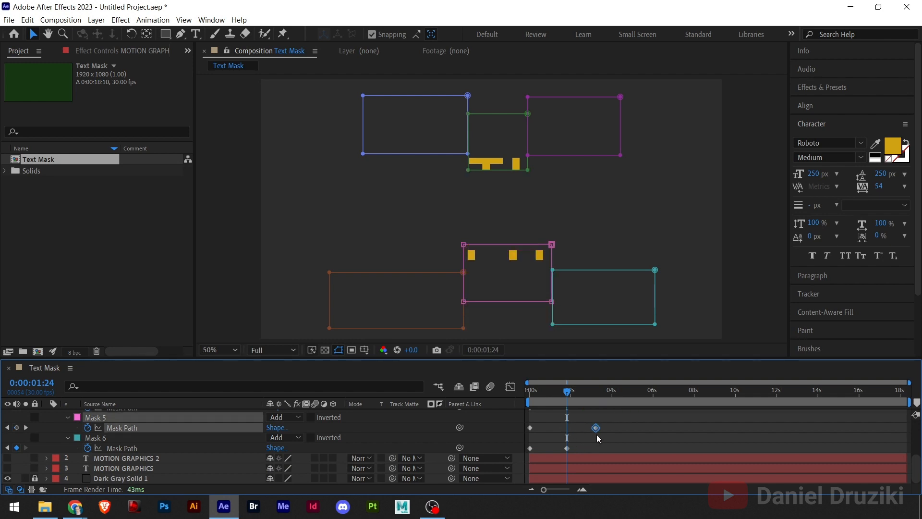
scroll(584, 451, up, 2)
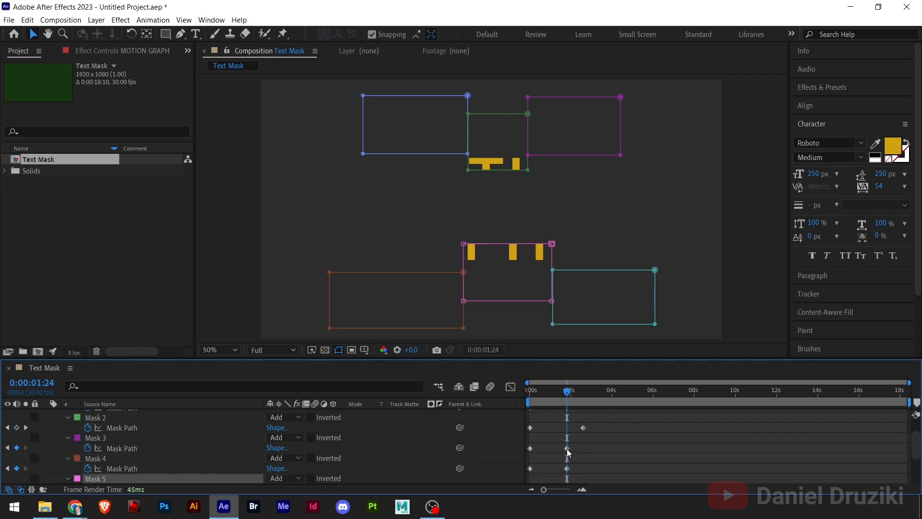
Step: Shift the second Mask Path keyframes of Mask 3 and Mask 1 slightly earlier, each to just under 1.5 seconds
click(567, 449)
scroll(575, 457, up, 1)
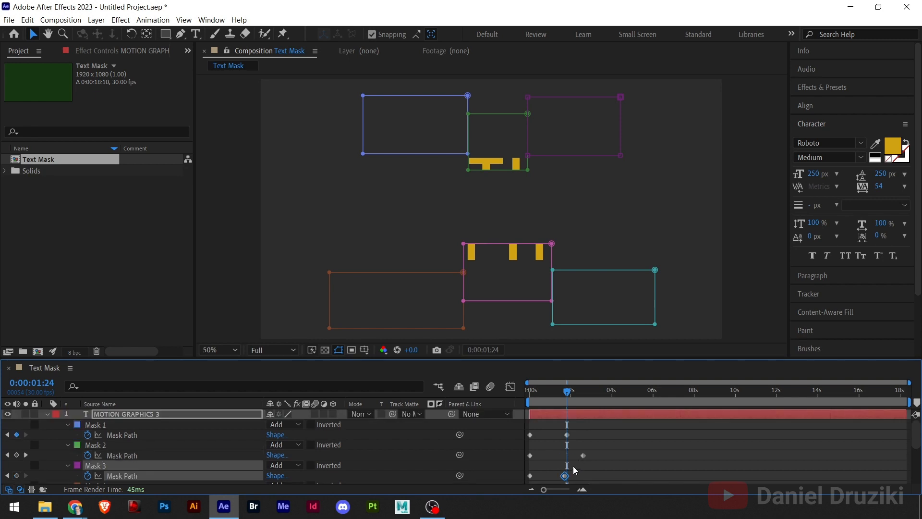
drag(565, 475, 559, 476)
mouse_move(567, 435)
mouse_down()
mouse_move(598, 438)
mouse_move(556, 440)
mouse_up()
scroll(578, 440, down, 3)
scroll(578, 440, up, 3)
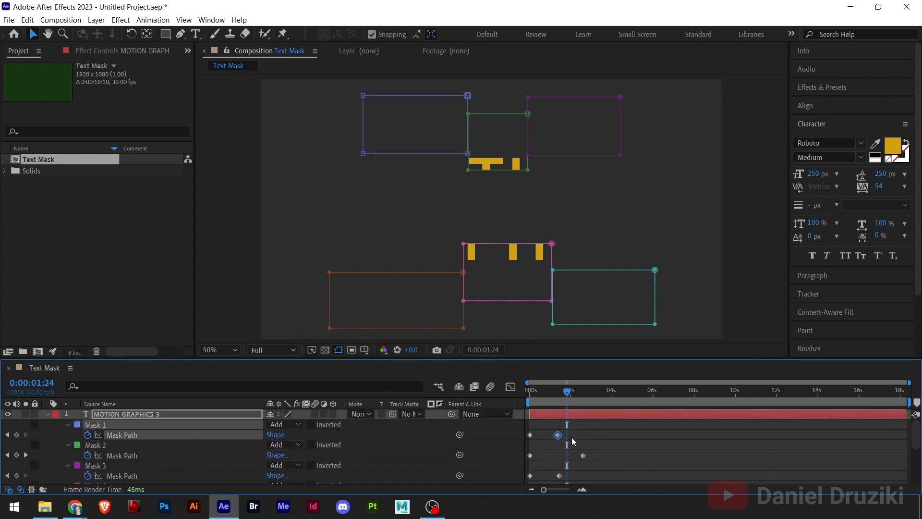
Step: Turn all Mask Path keyframes of the six masks into hold keyframes and scrub back to the start of the timeline
scroll(587, 450, down, 3)
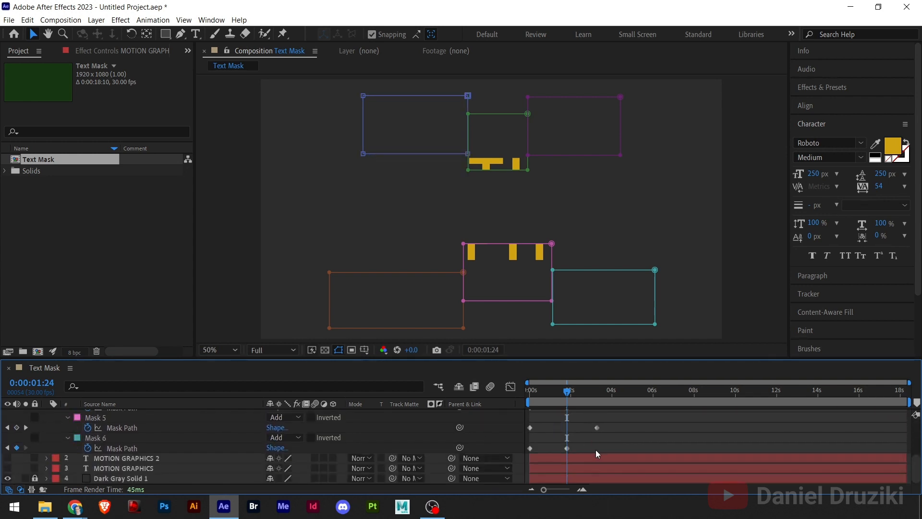
drag(596, 450, 520, 427)
right_click(530, 436)
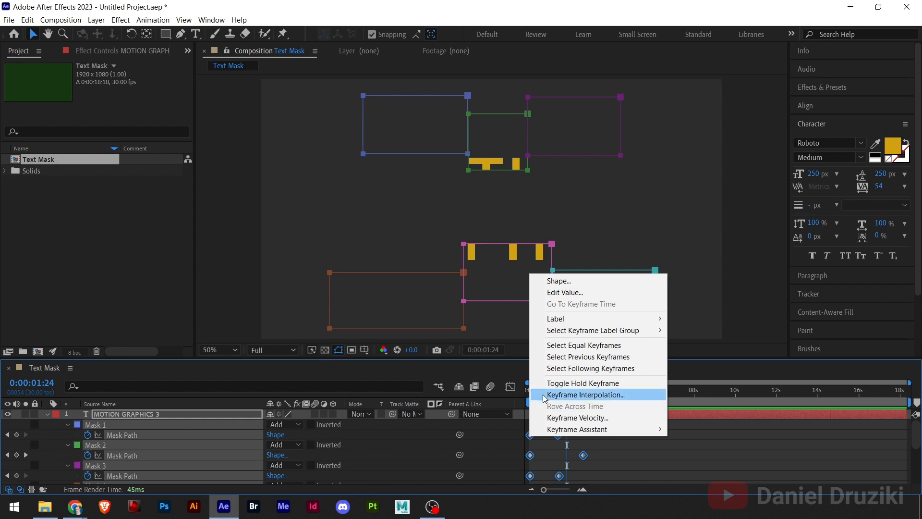
click(569, 383)
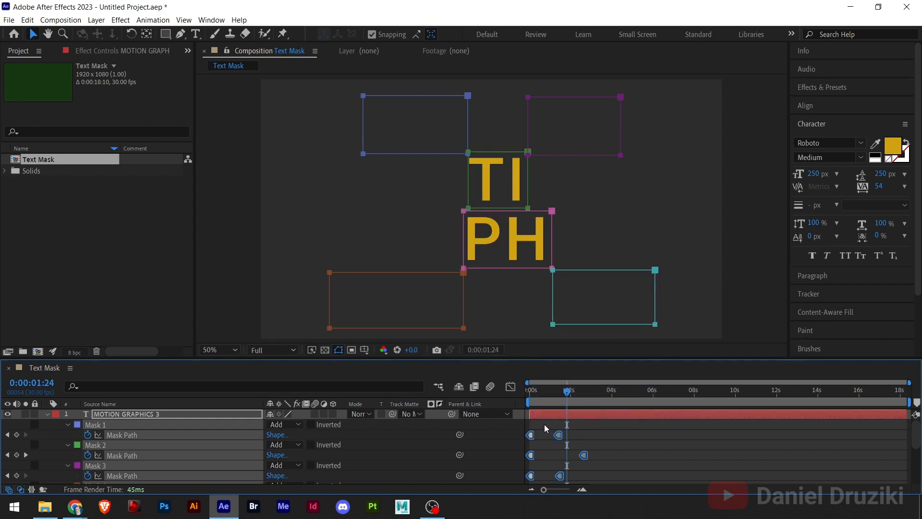
click(550, 395)
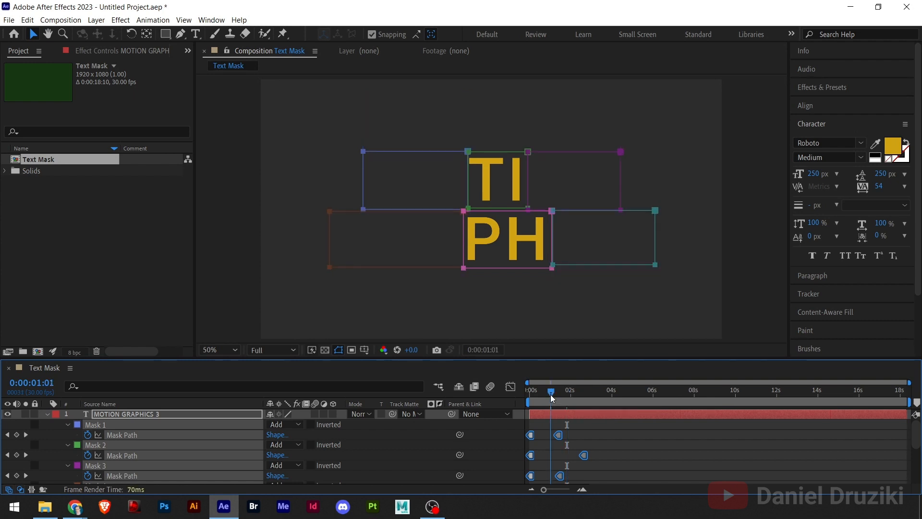
drag(550, 395, 529, 395)
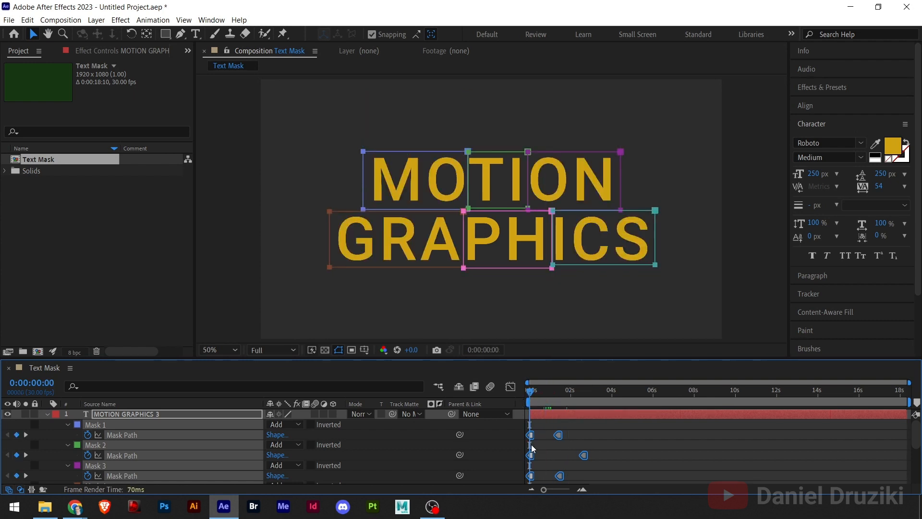
Step: Move Mask 1's second Mask Path keyframe earlier to about 1.1 seconds and scrub through the animation to check it
click(559, 450)
drag(558, 436, 553, 438)
click(561, 452)
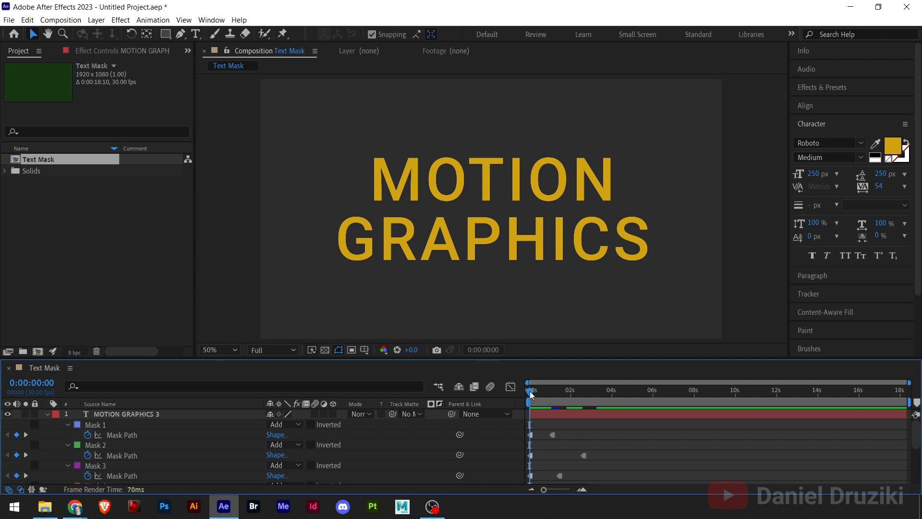
drag(532, 394, 604, 412)
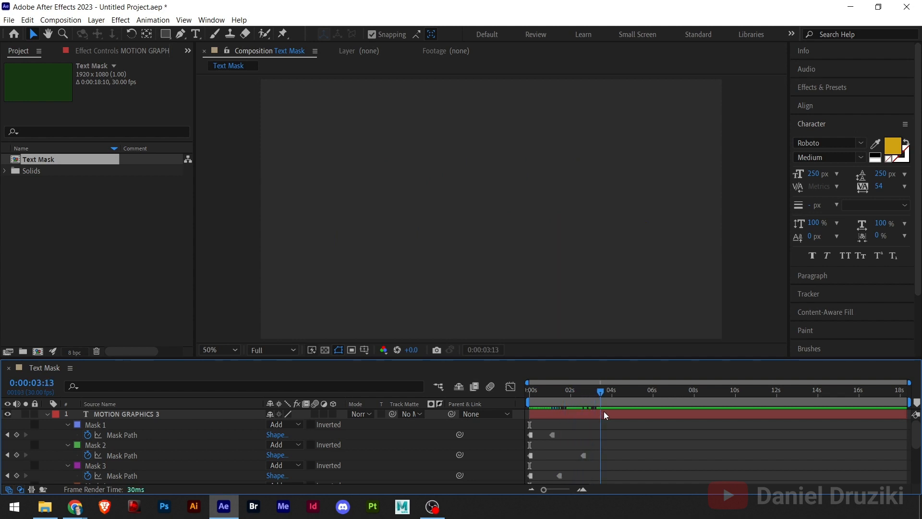
Step: Select all Mask Path keyframes of the six masks and time-reverse them
scroll(606, 444, down, 5)
drag(609, 450, 513, 412)
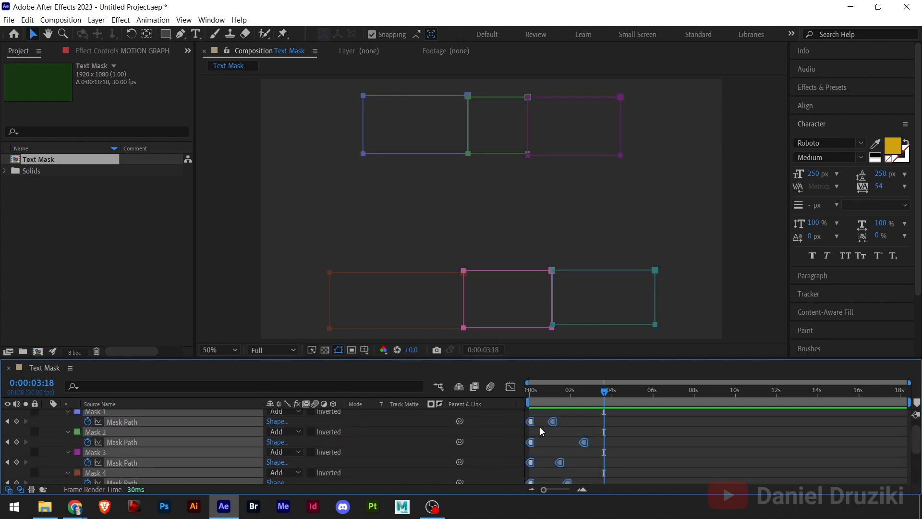
scroll(550, 448, up, 1)
right_click(552, 435)
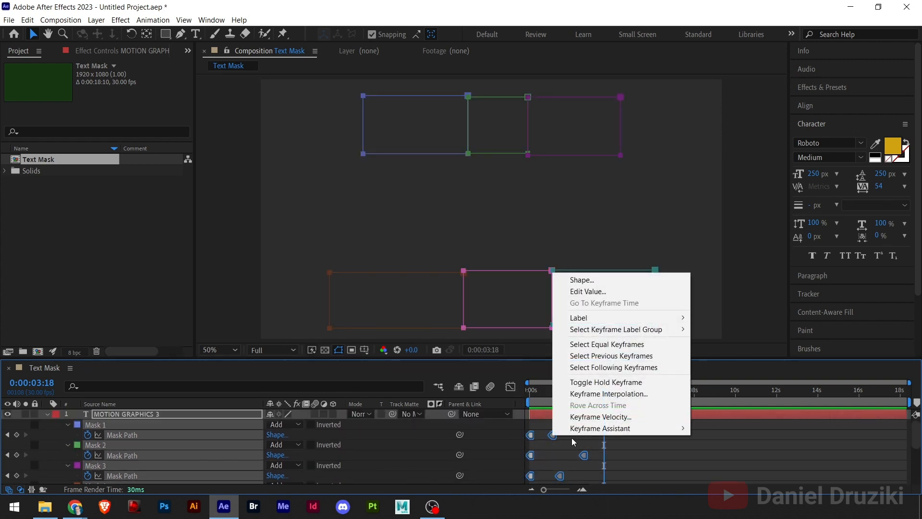
mouse_move(634, 427)
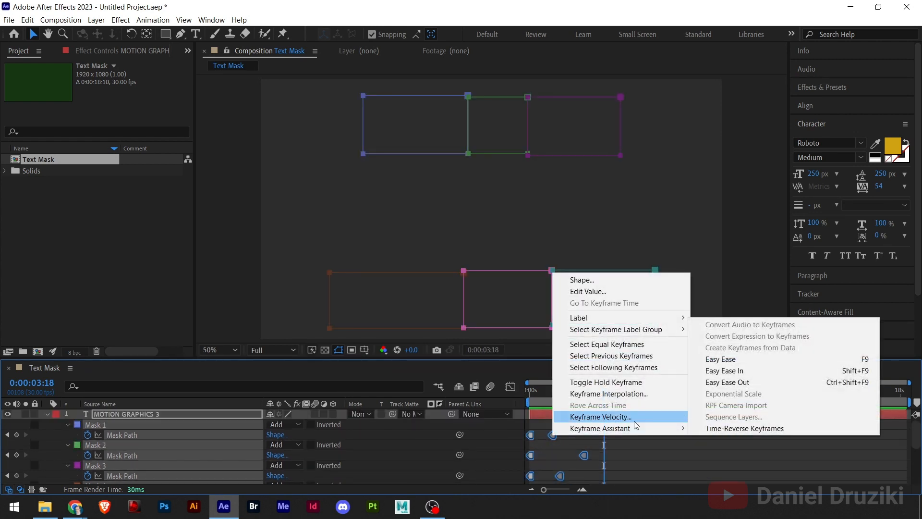
click(748, 428)
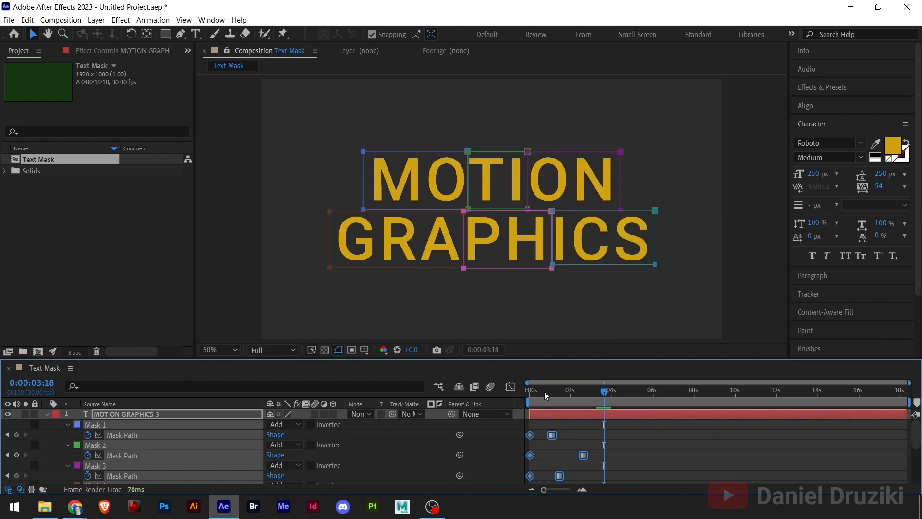
Step: Preview the reversed letter reveal from the start of the timeline and replay it
drag(544, 391, 514, 394)
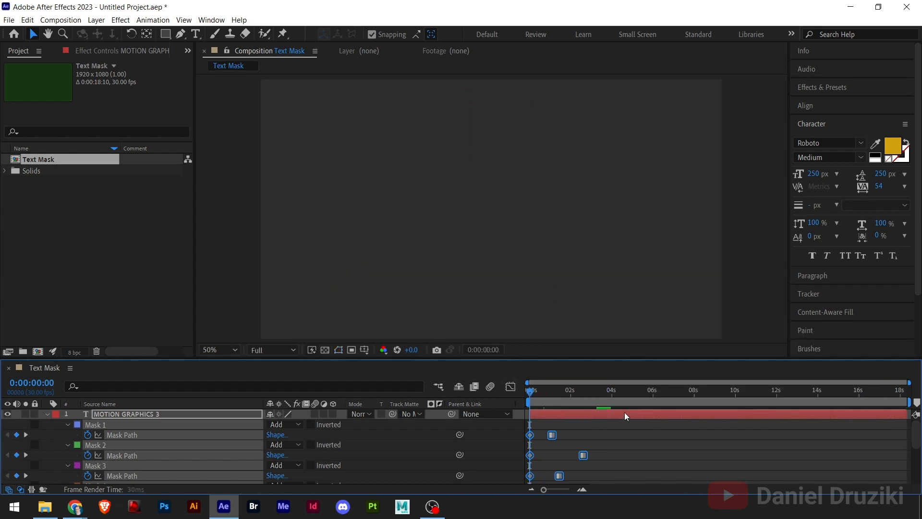
key(space)
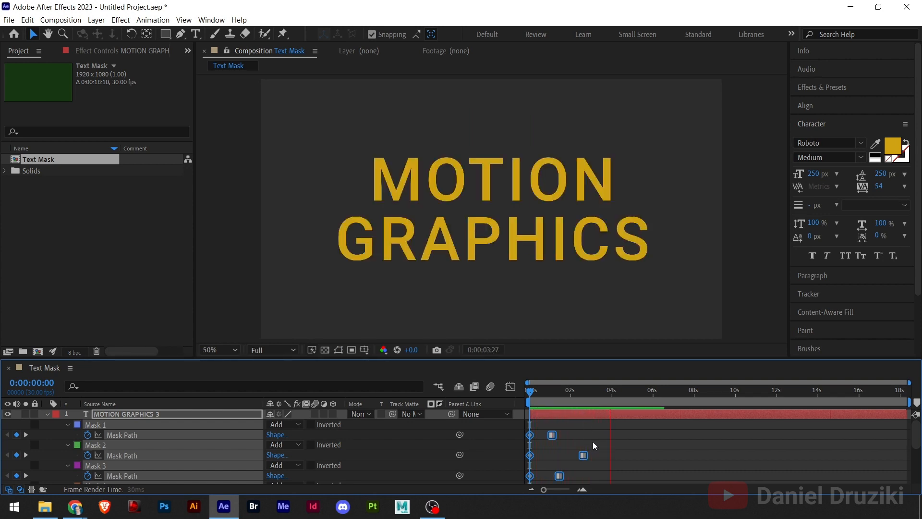
key(space)
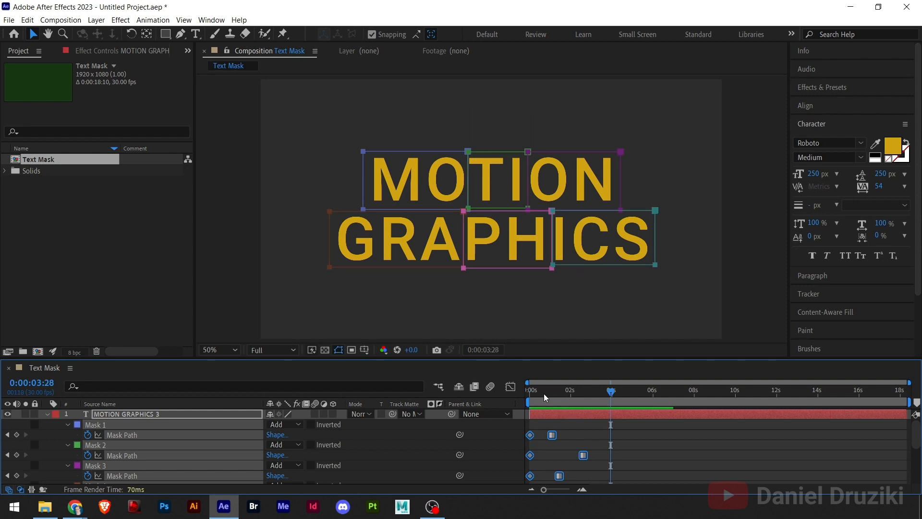
drag(543, 393, 507, 396)
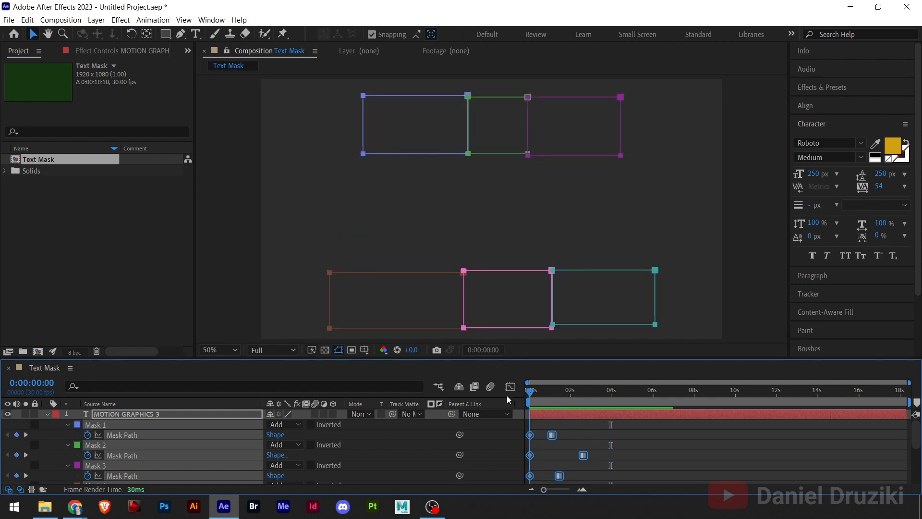
key(space)
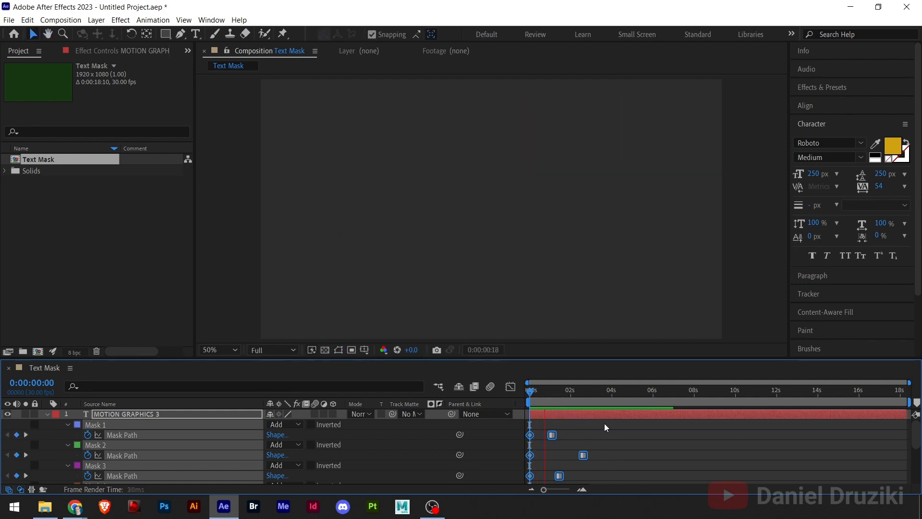
Step: Stop the preview and proportionally compress the Mask Path keyframes of all six masks, bringing Mask 5's second keyframe to about 2.6 seconds
key(space)
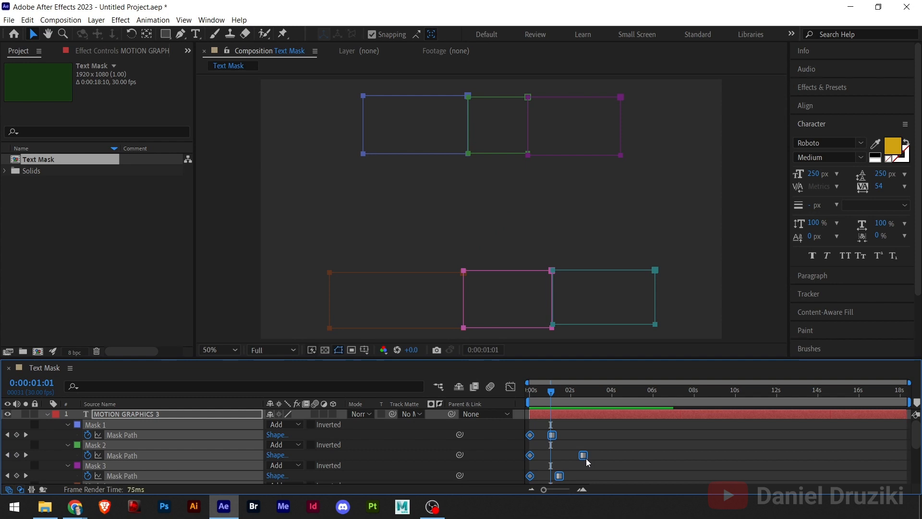
drag(584, 460, 584, 458)
scroll(591, 454, down, 3)
scroll(592, 459, down, 3)
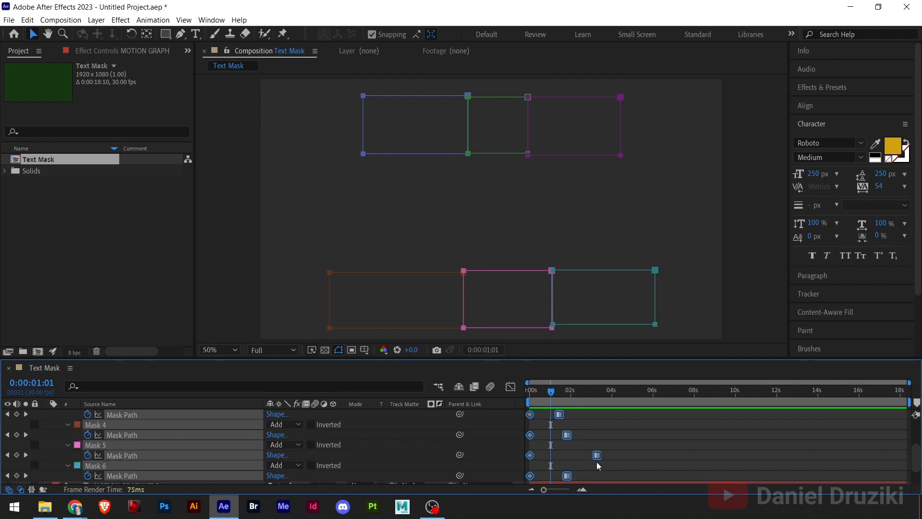
drag(598, 460, 583, 456)
scroll(563, 458, up, 2)
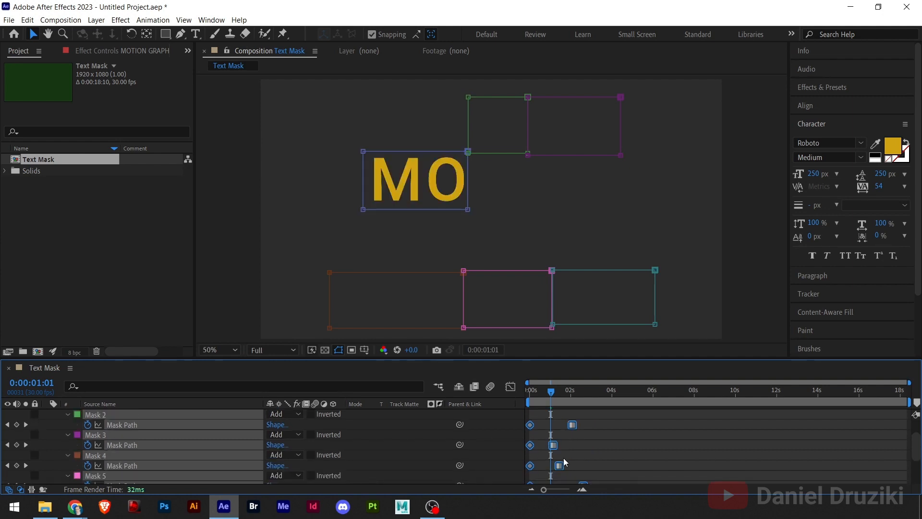
click(563, 428)
Step: Preview the faster letter reveal from the start of the timeline and stop playback
drag(550, 391, 530, 391)
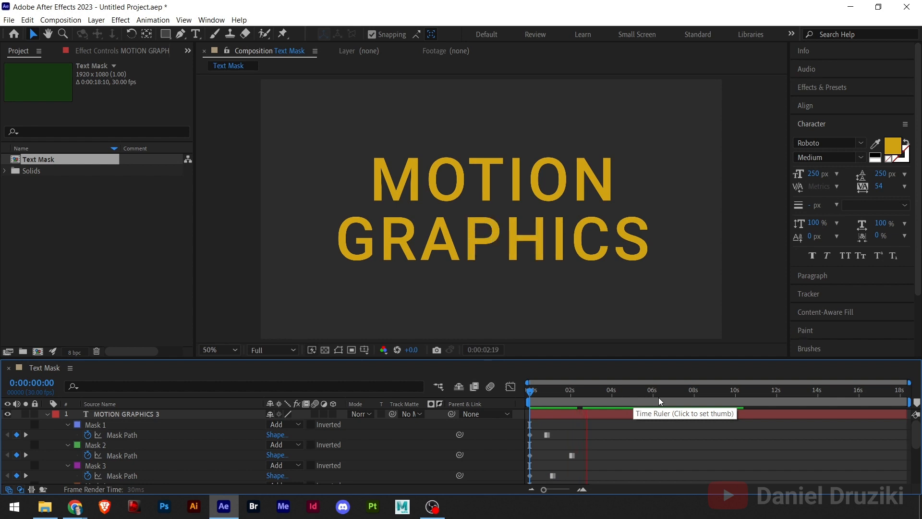
key(space)
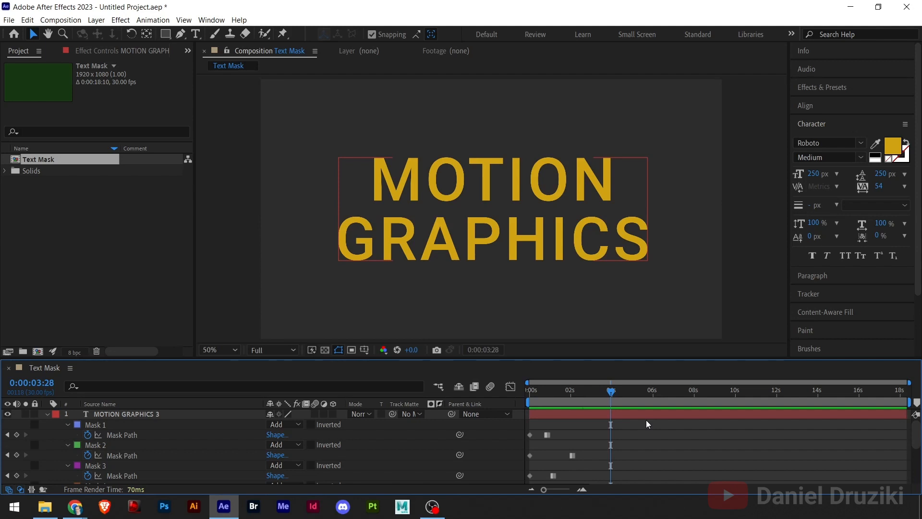
key(space)
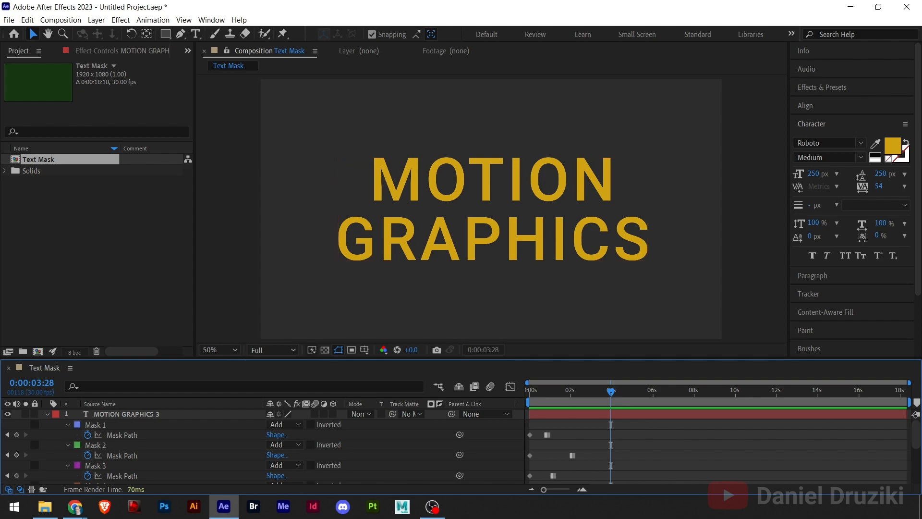